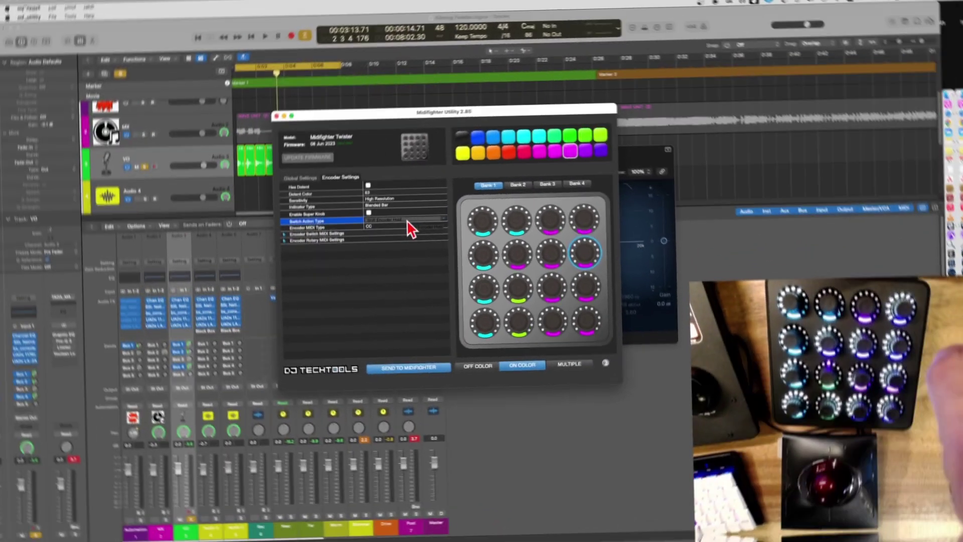
- Look over the selected encoder's Switch Action Type options and Encoder Switch MIDI Settings, and the mf_utility application commands
click(401, 202)
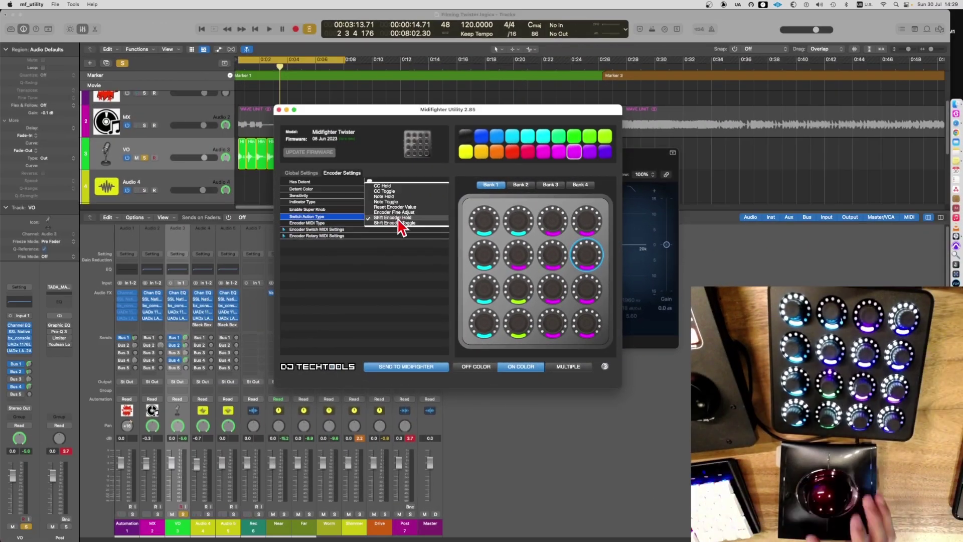
click(387, 201)
click(284, 229)
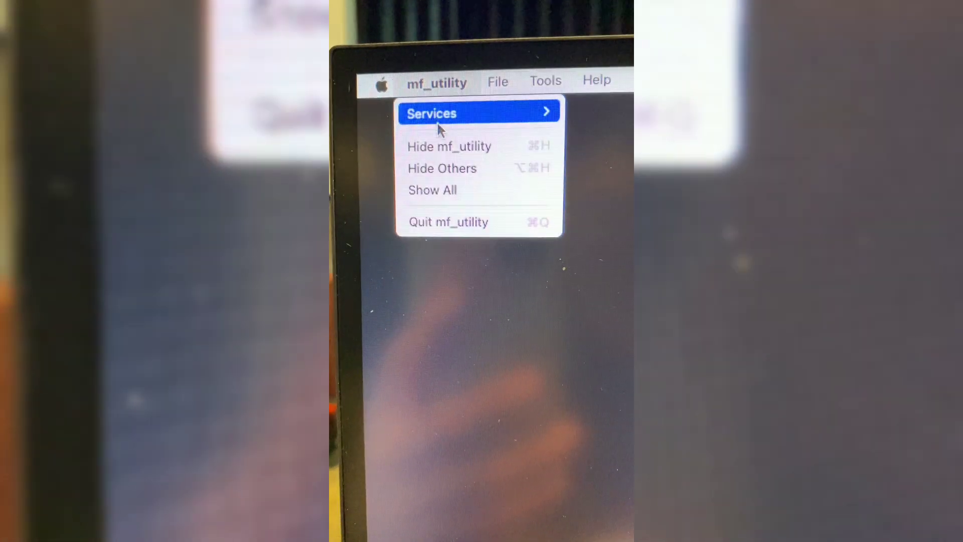
click(438, 217)
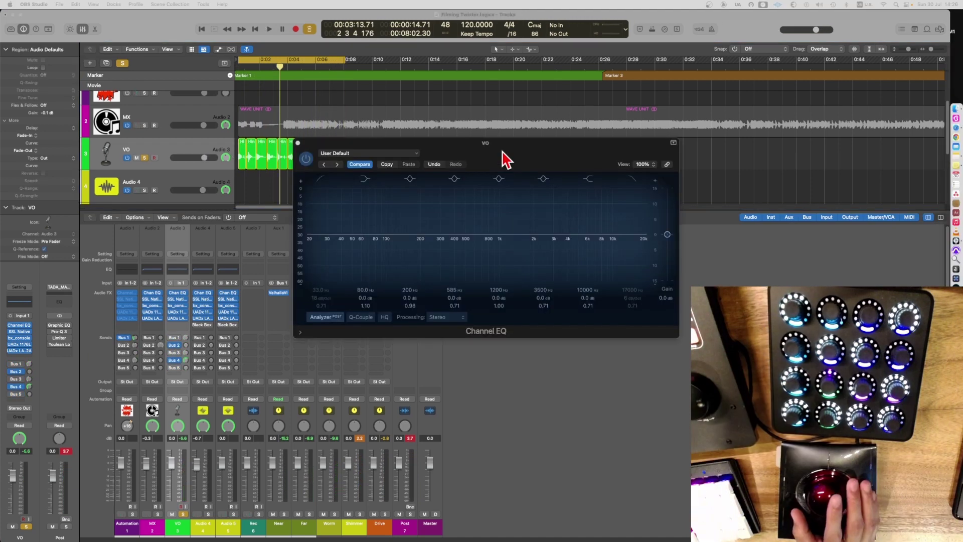
- Turn on the low-cut and high-cut bands of the VO Channel EQ, raising the low-cut frequency
click(321, 178)
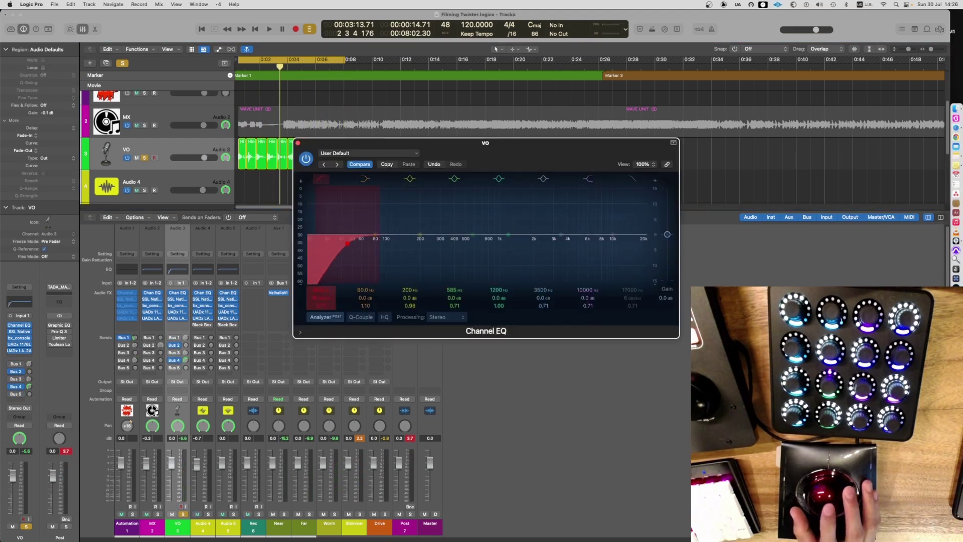
drag(347, 243, 399, 244)
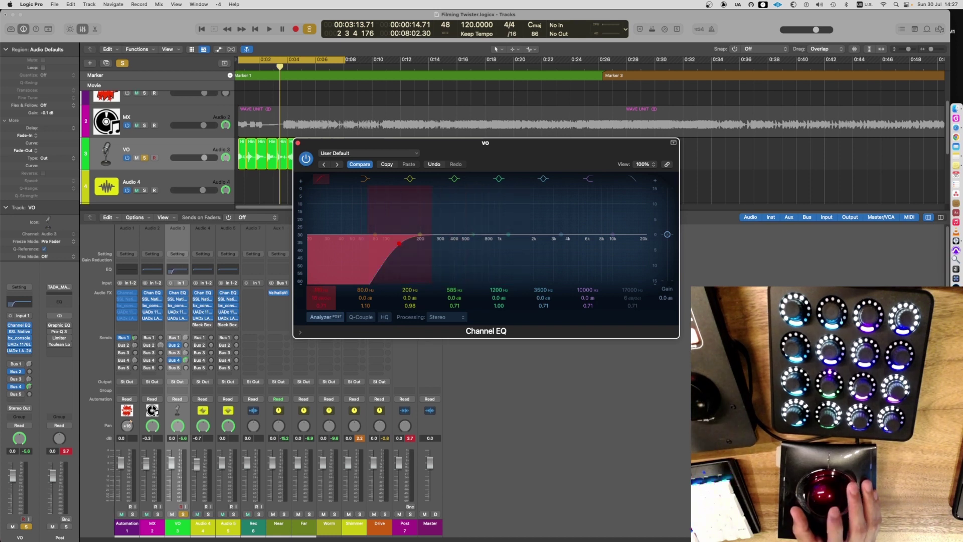
click(632, 179)
- Toggle the low-cut band off and on, lower its frequency to 20 Hz, and boost the 1200 Hz band
click(321, 180)
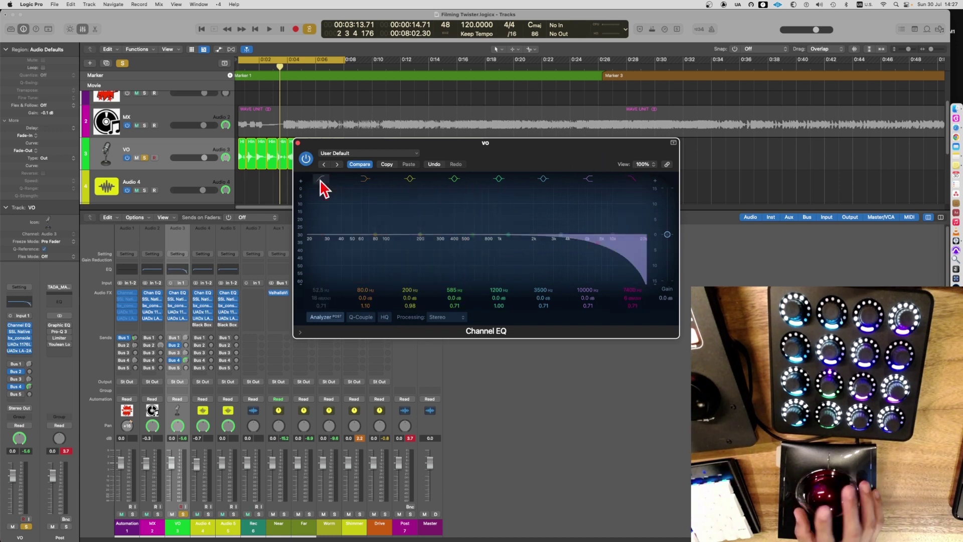
click(321, 179)
click(321, 179)
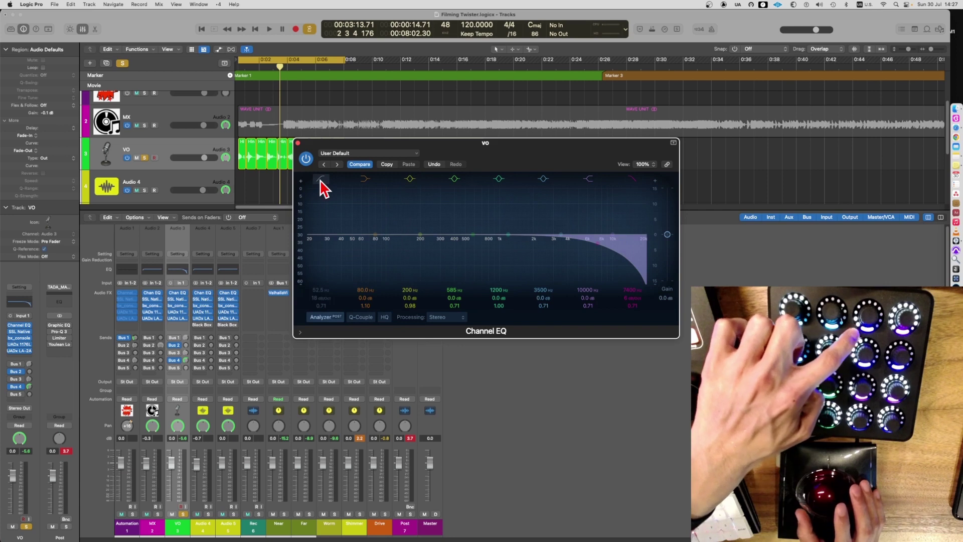
click(321, 180)
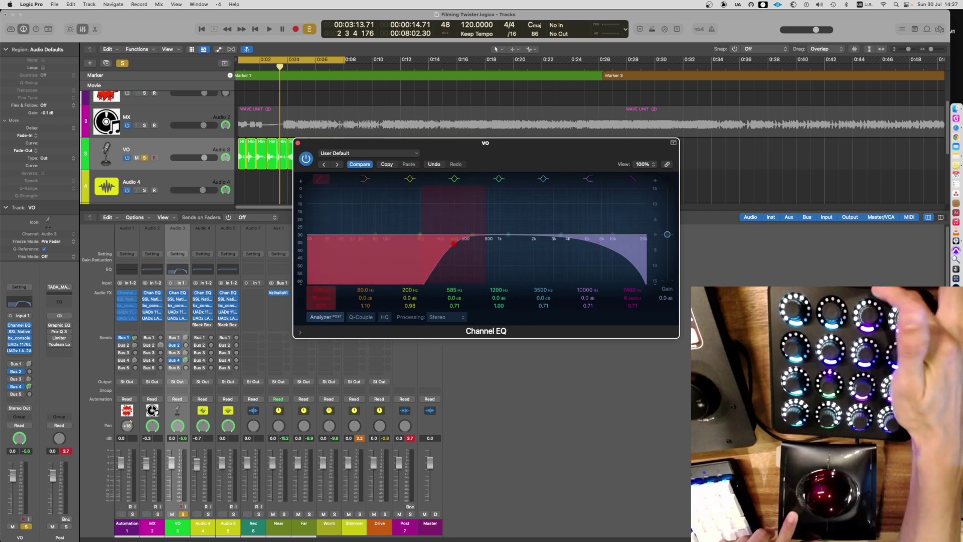
drag(453, 244, 307, 242)
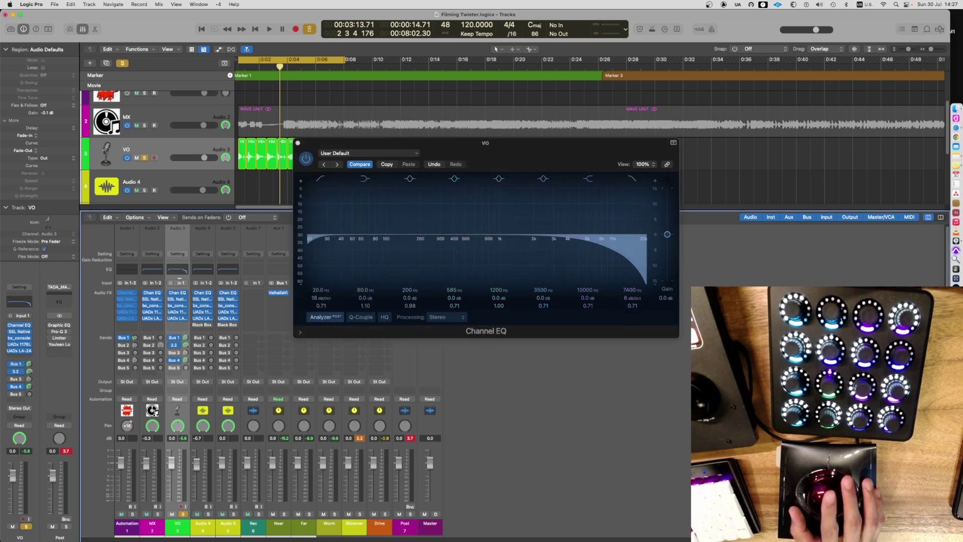
drag(508, 234, 515, 194)
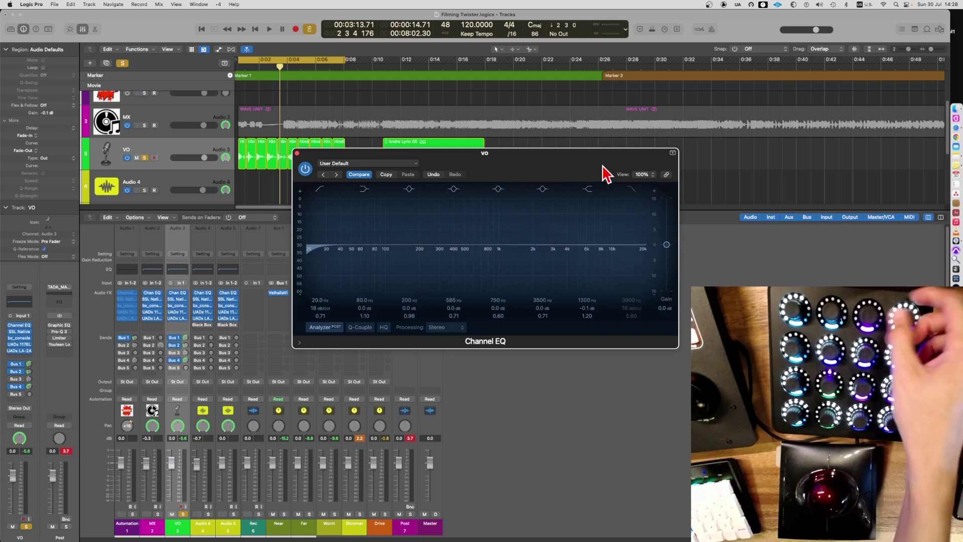
- Launch the Midi Fighter Utility app and place its window higher over the project
key(super+space)
text(m)
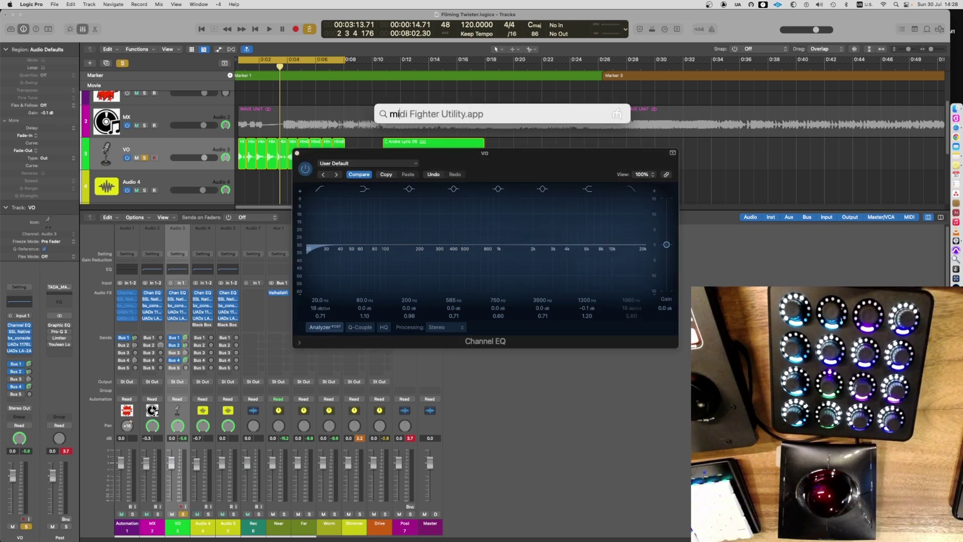
text(i)
key(Escape)
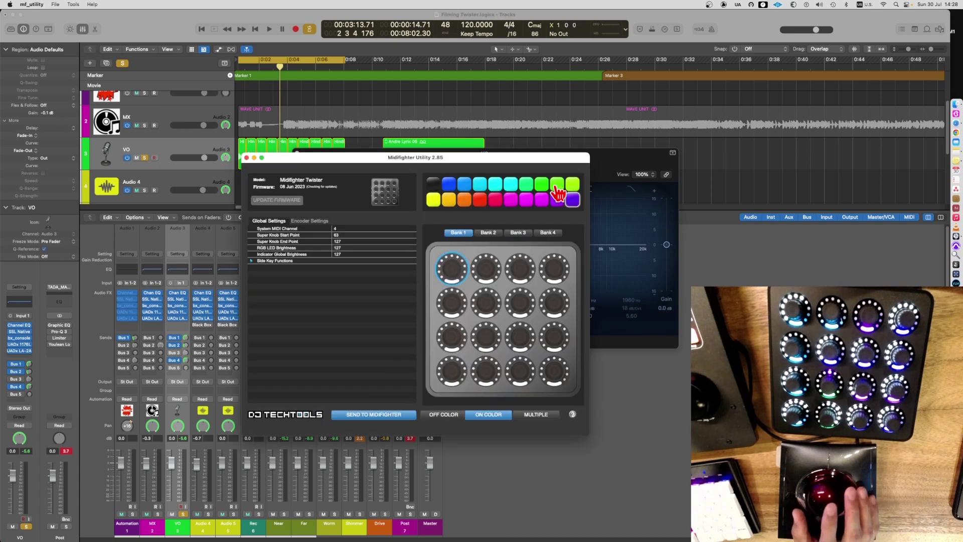
drag(494, 163, 526, 115)
- Show the Switch Action Type options for the rightmost encoder in the second row of Bank 1
click(586, 256)
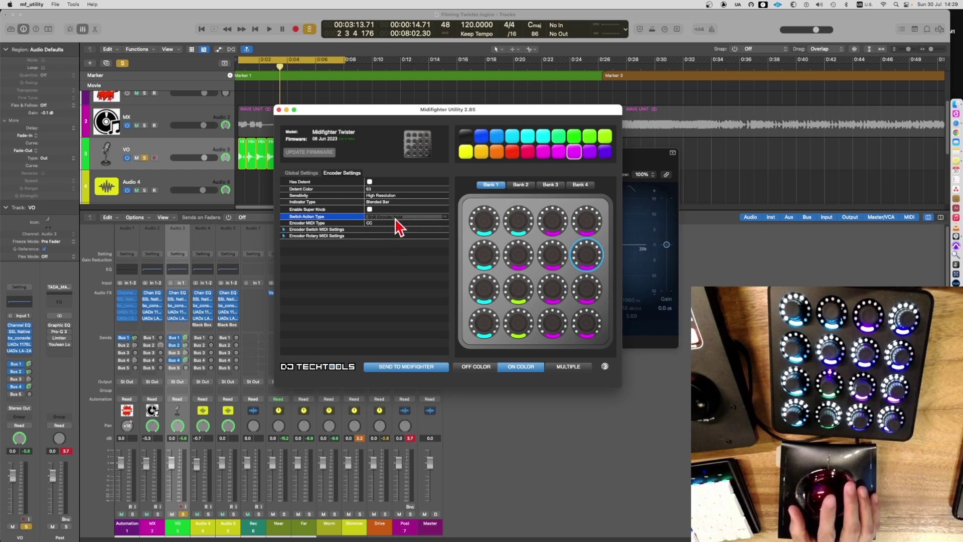
click(399, 226)
click(530, 221)
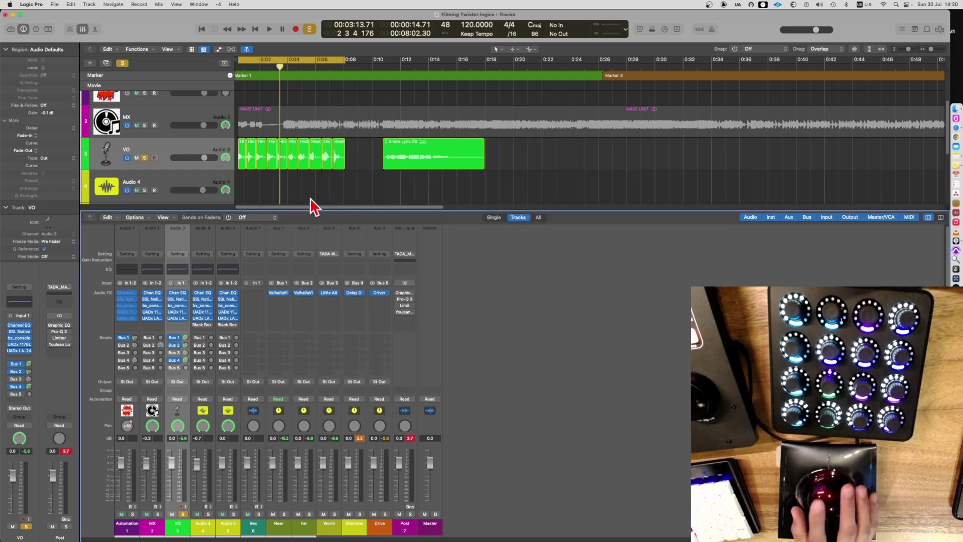
- Open SSL Native Vocalstrip 2 and bx_console SSL 9000 J on the VO channel and arrange their windows side by side
click(178, 300)
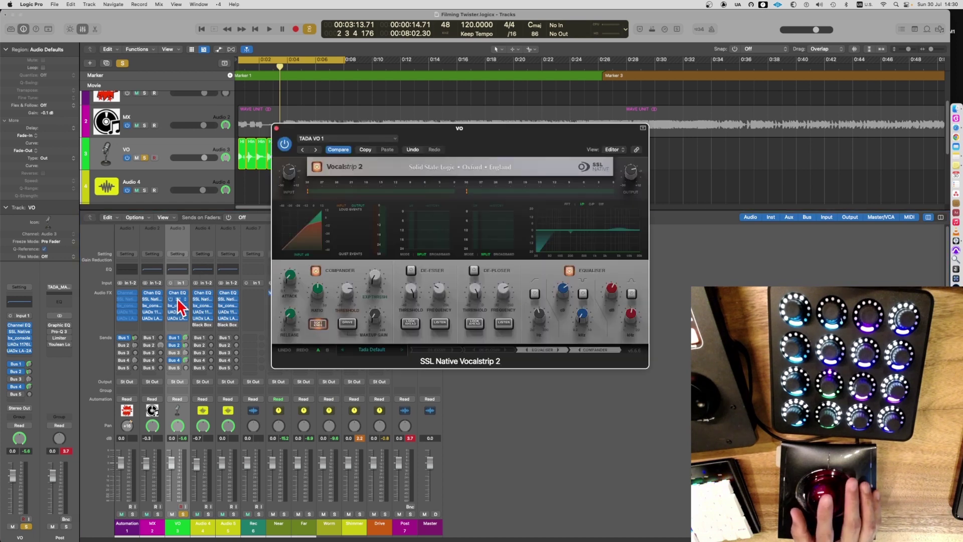
click(177, 306)
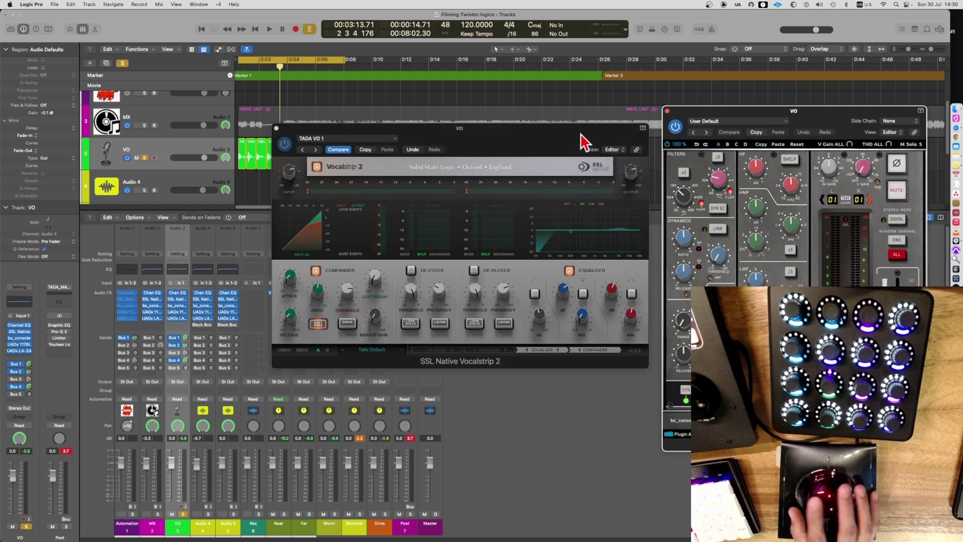
drag(584, 143, 593, 172)
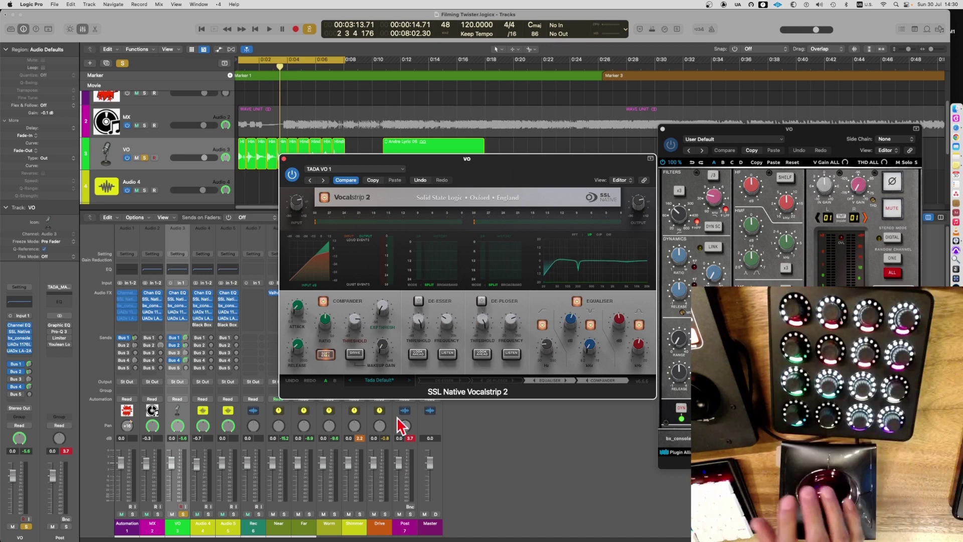
drag(467, 159, 393, 126)
drag(798, 135, 614, 50)
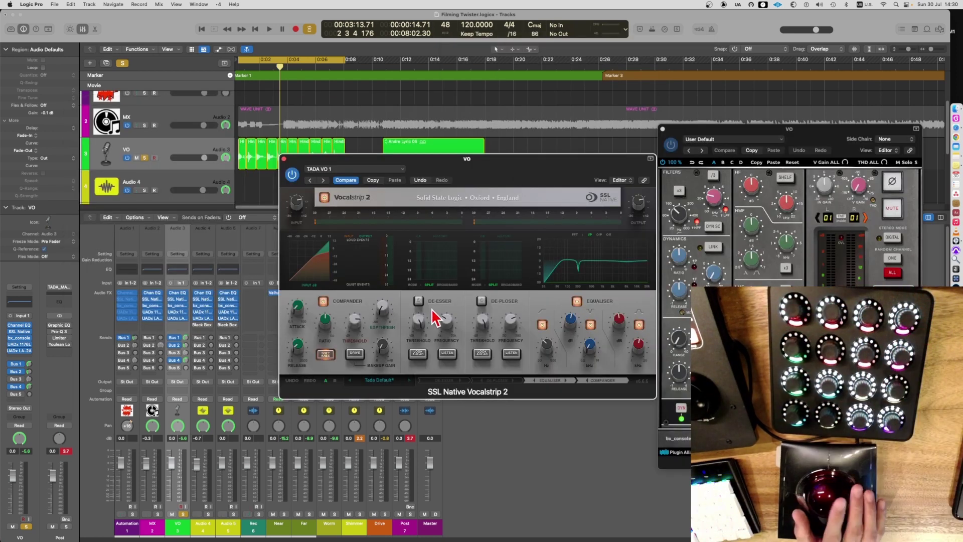
- Examine the equaliser and compander controls of Vocalstrip 2 and the filter section of bx_console SSL 9000 J
mouse_move(405, 322)
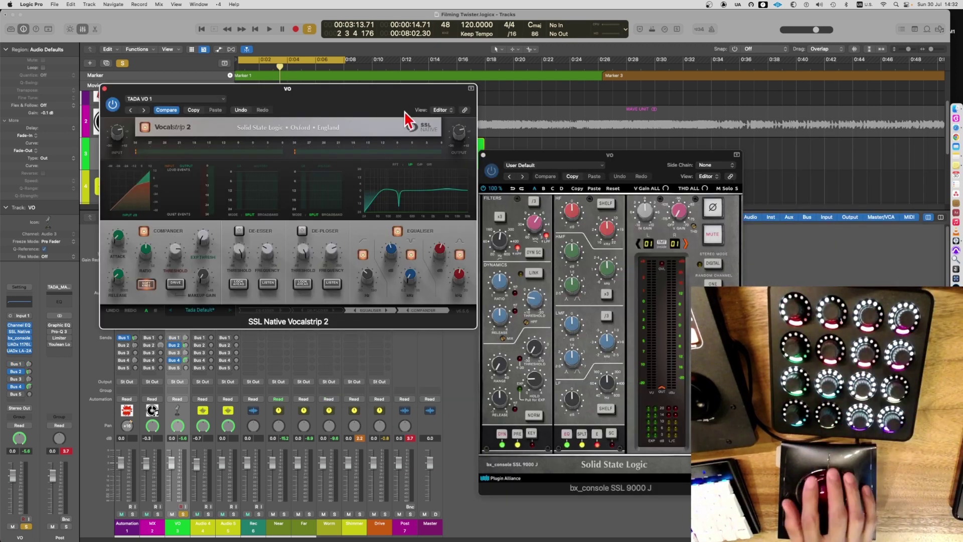
mouse_move(421, 282)
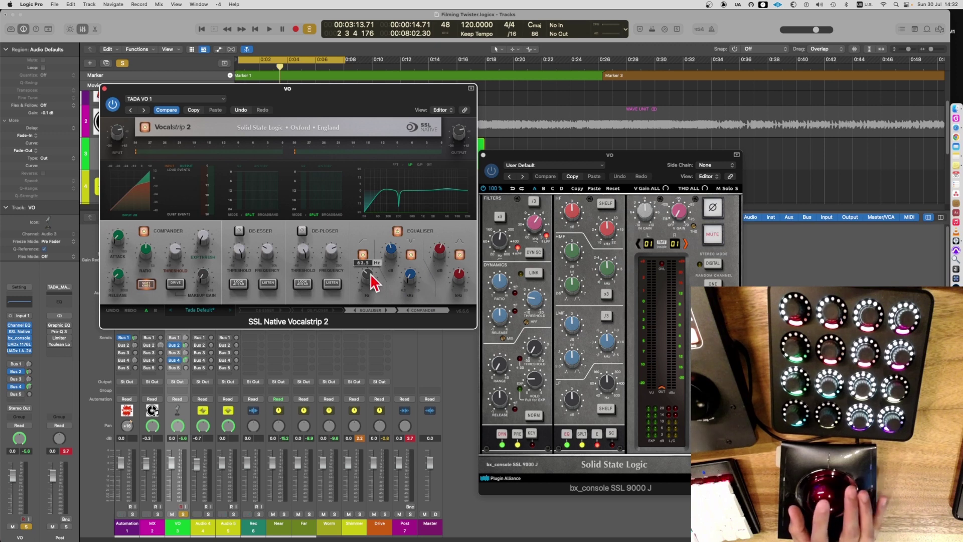
mouse_move(118, 249)
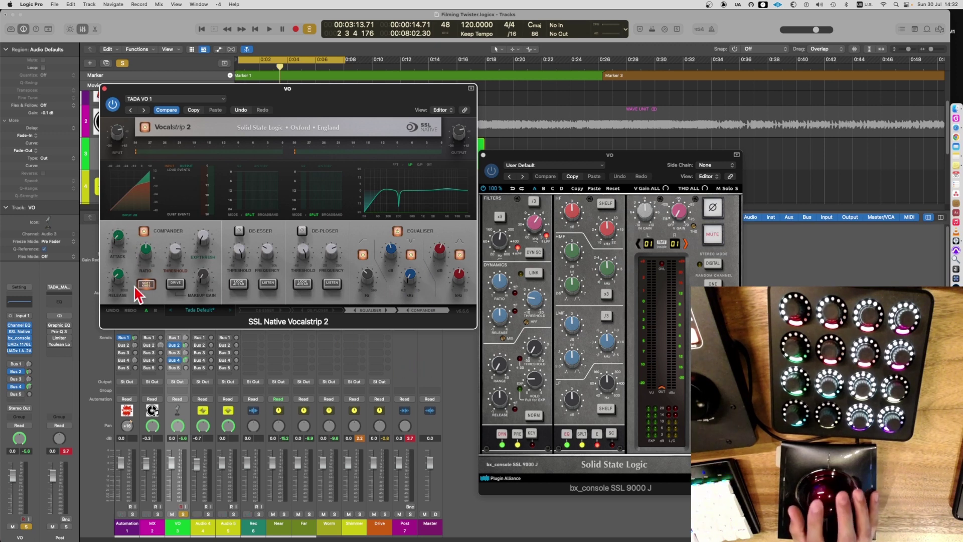
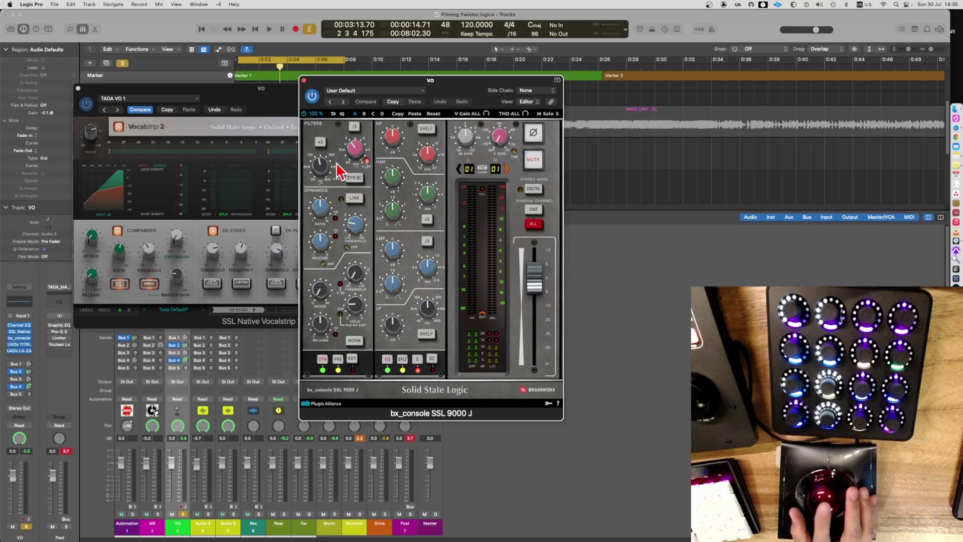
drag(318, 155, 354, 180)
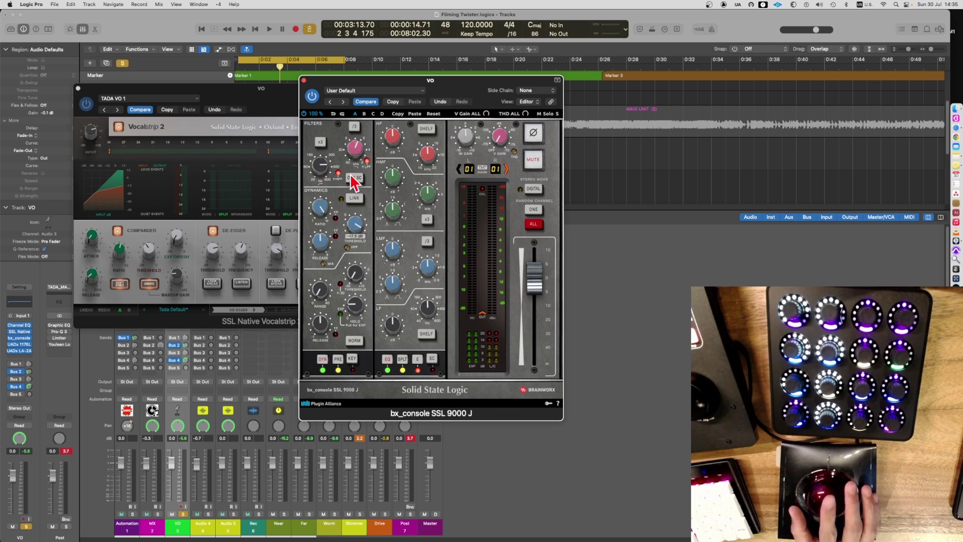
- Close the Vocalstrip 2 and bx_console SSL 9000 J windows and select the Audio 4 channel in the mixer
key(super+w)
drag(414, 82, 423, 77)
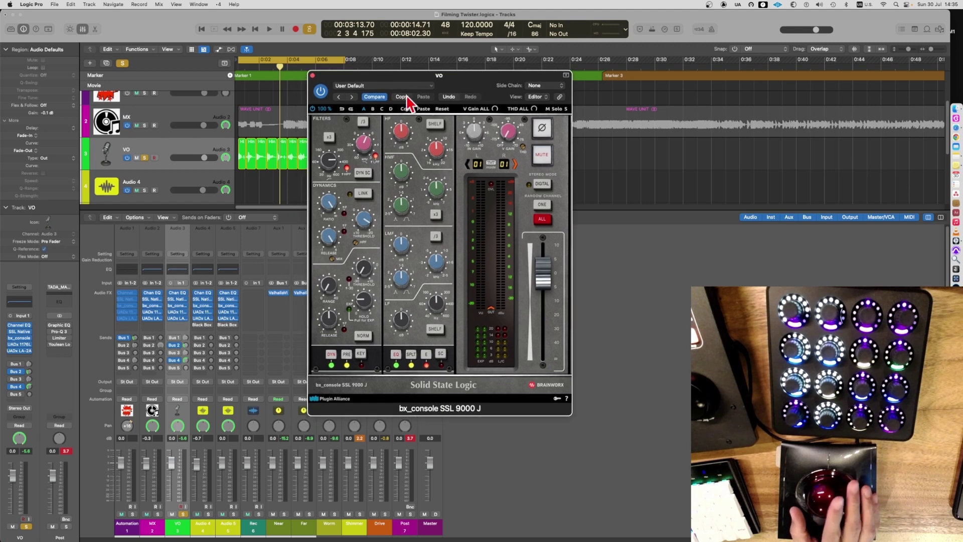
click(201, 245)
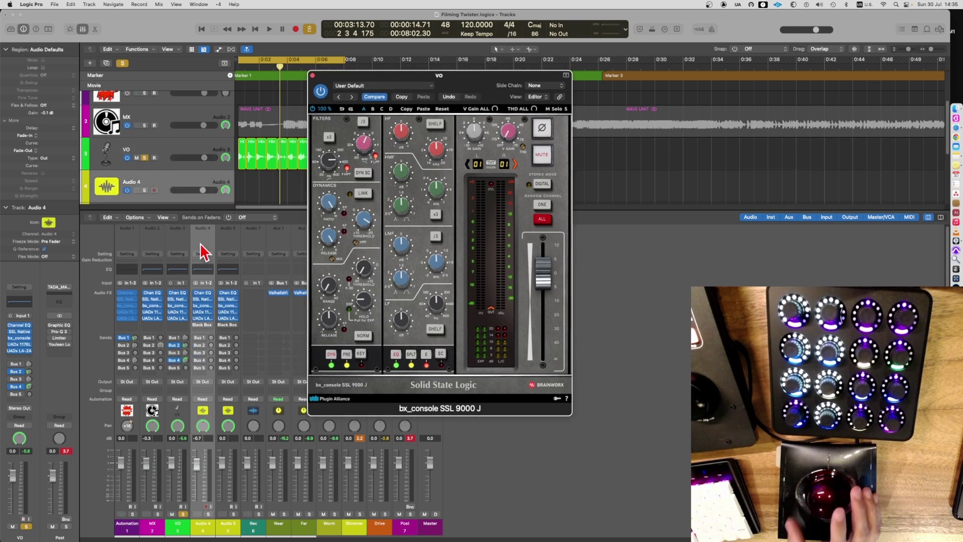
click(179, 242)
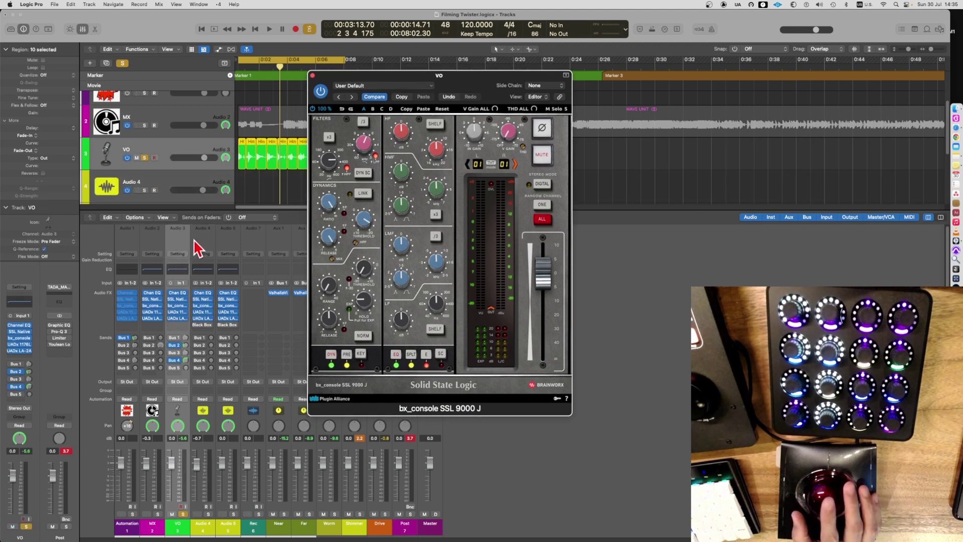
click(196, 240)
click(181, 242)
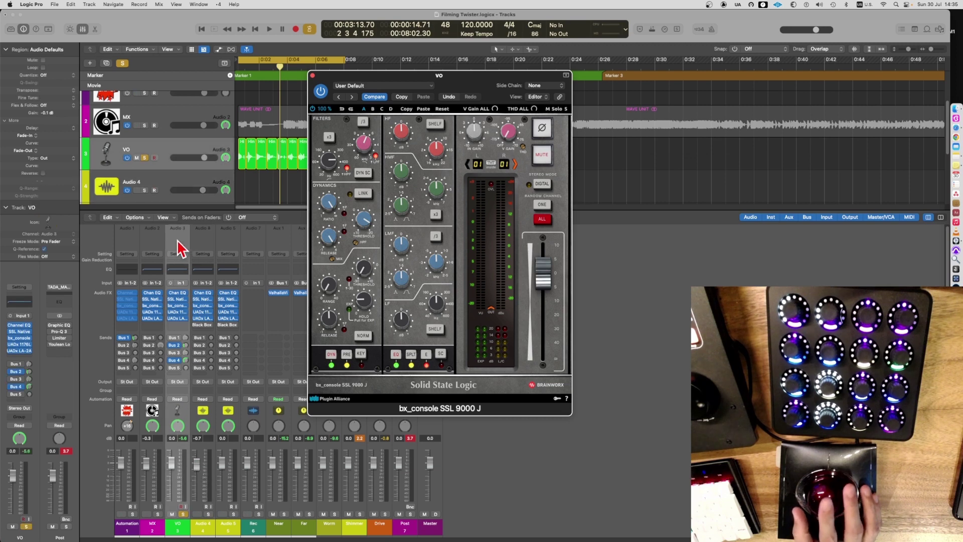
click(204, 243)
drag(491, 86, 599, 137)
key(super+w)
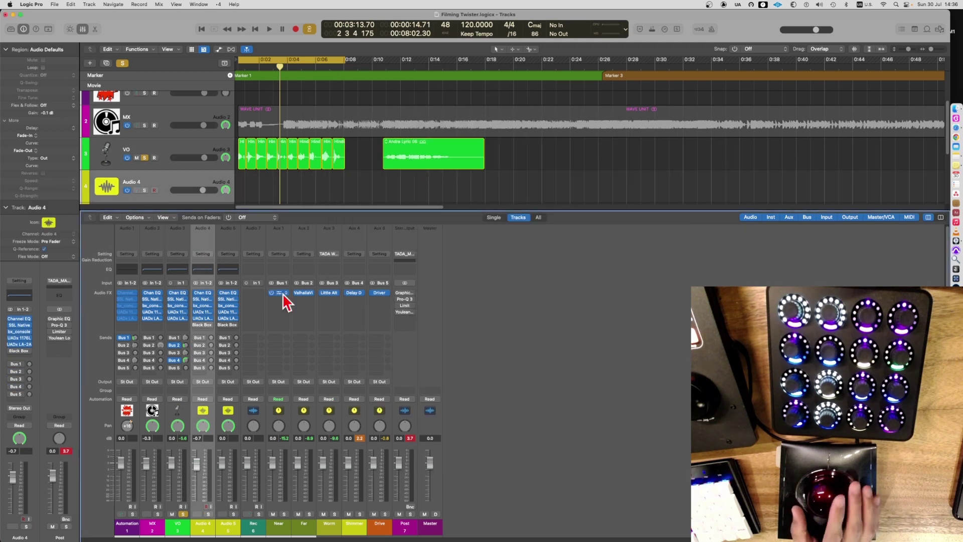
- Open the UADx 1176LN Rev E and UADx LA-2A Silver compressors on Audio 4 and arrange the 1176LN above the LA-2A
click(200, 312)
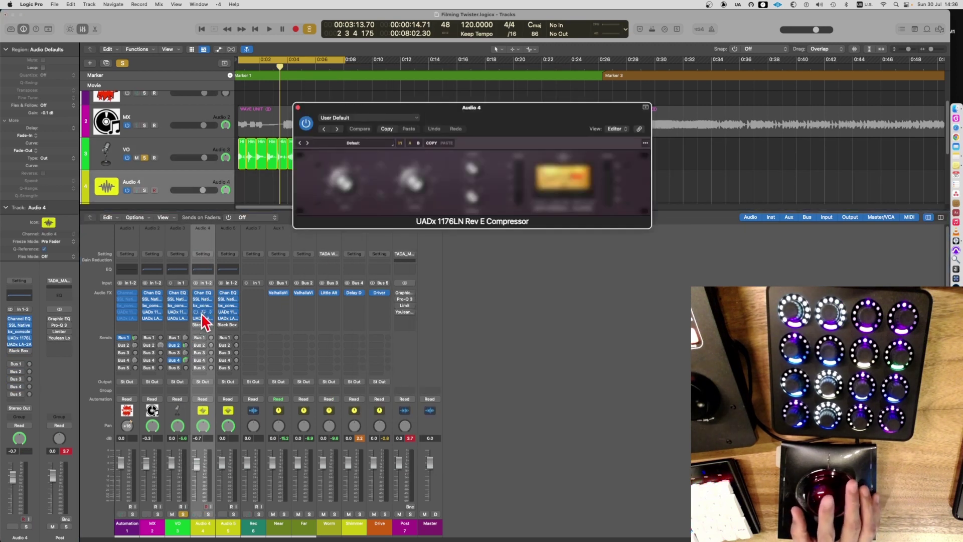
drag(523, 126, 319, 103)
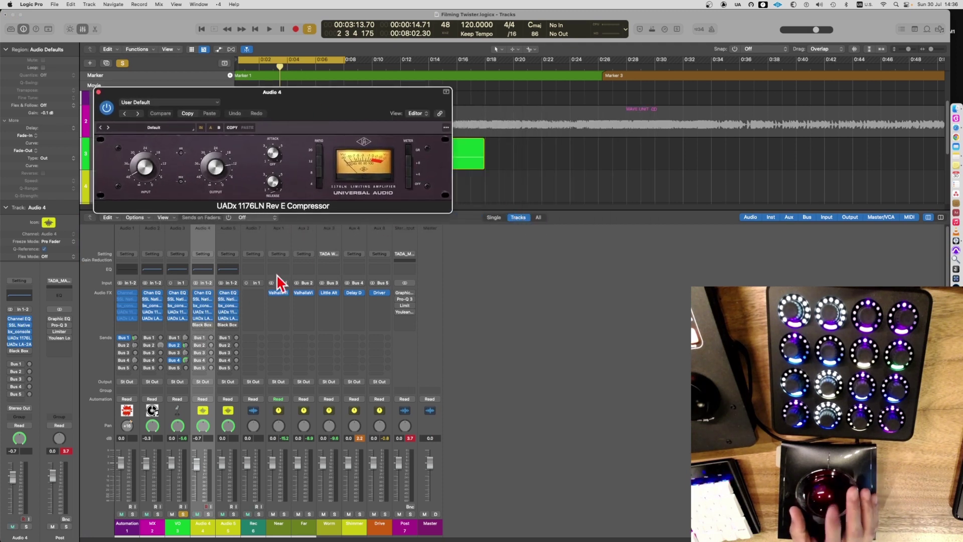
click(206, 325)
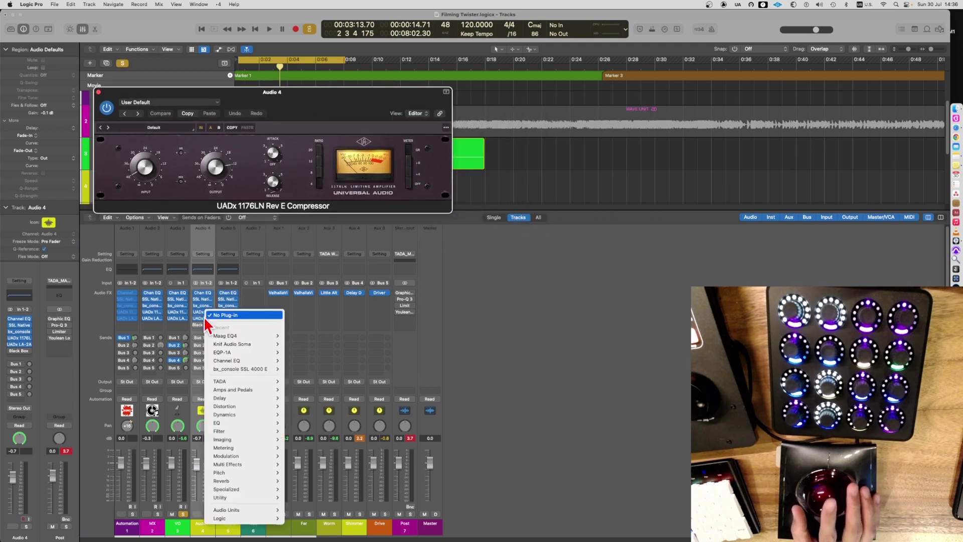
key(Escape)
click(203, 318)
drag(415, 249, 515, 239)
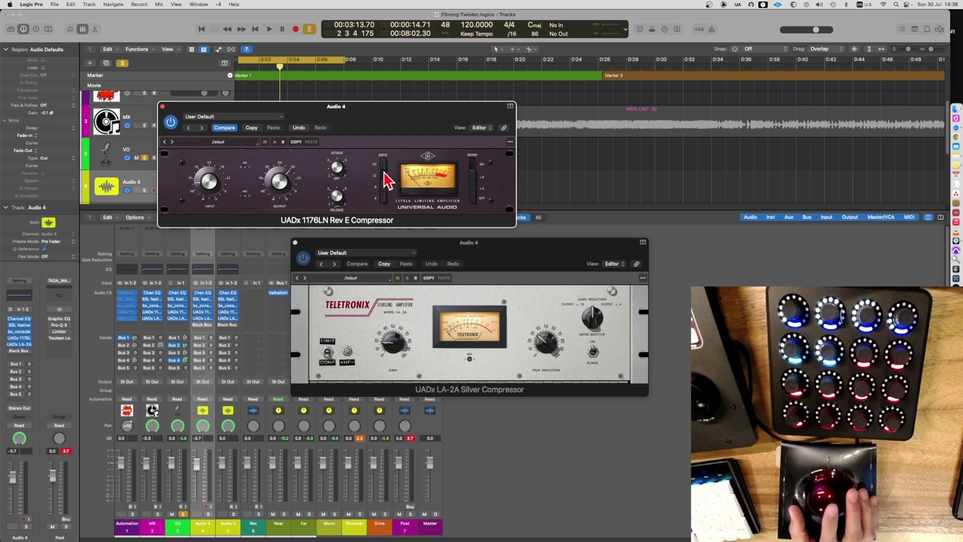
drag(367, 131, 385, 124)
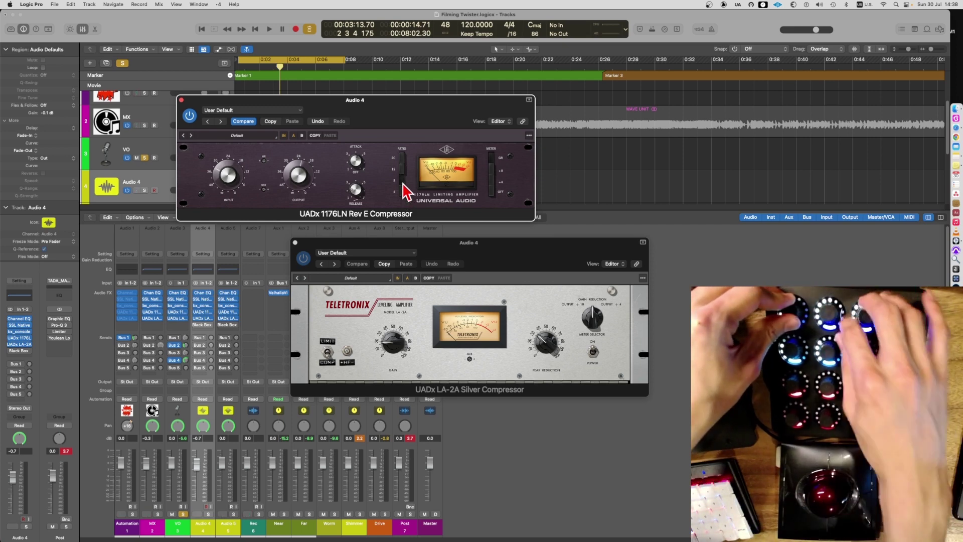
drag(390, 115, 385, 104)
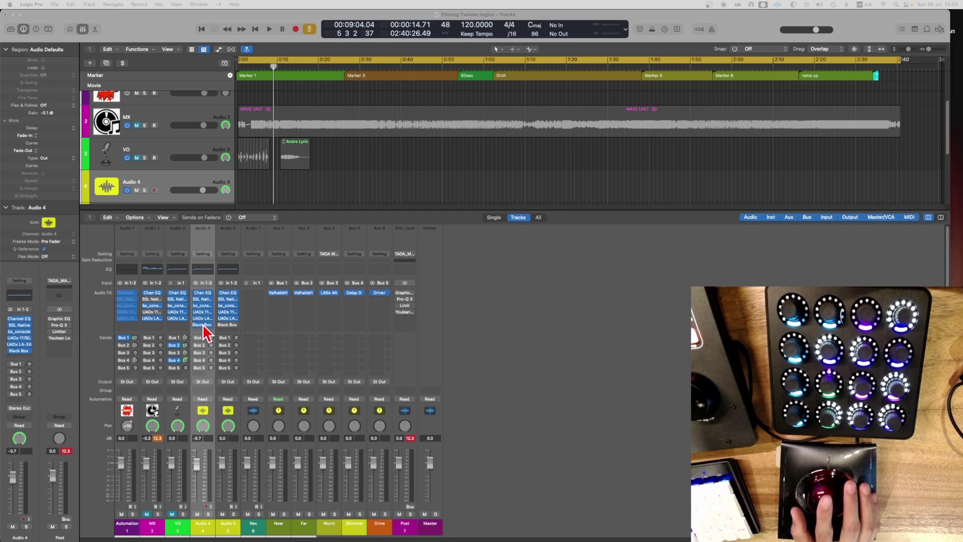
- Open the Black Box Analog Design HG-2MS plug-in on the Audio 4 channel
click(202, 325)
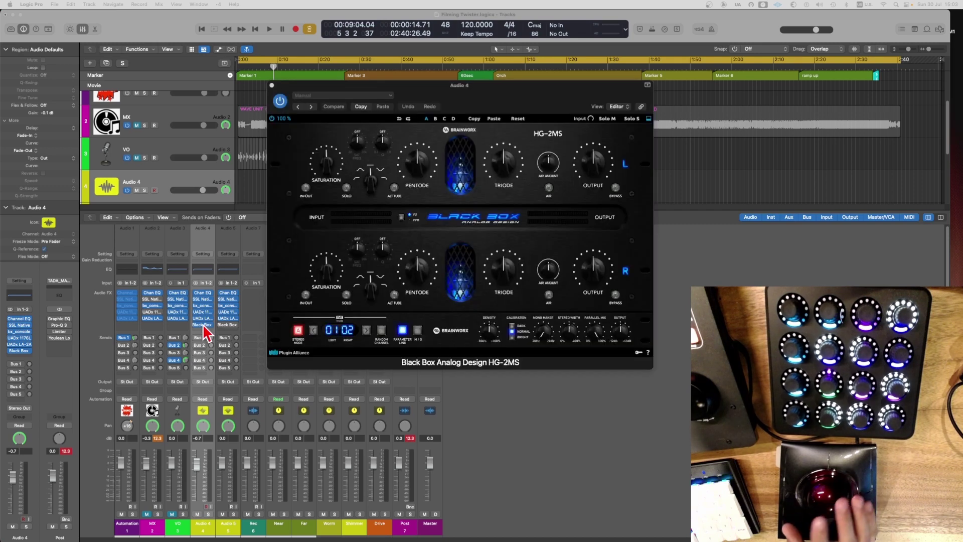
- Open the Controller Assignments window in Expert View and arrange it beside the HG-2MS plug-in window
click(521, 108)
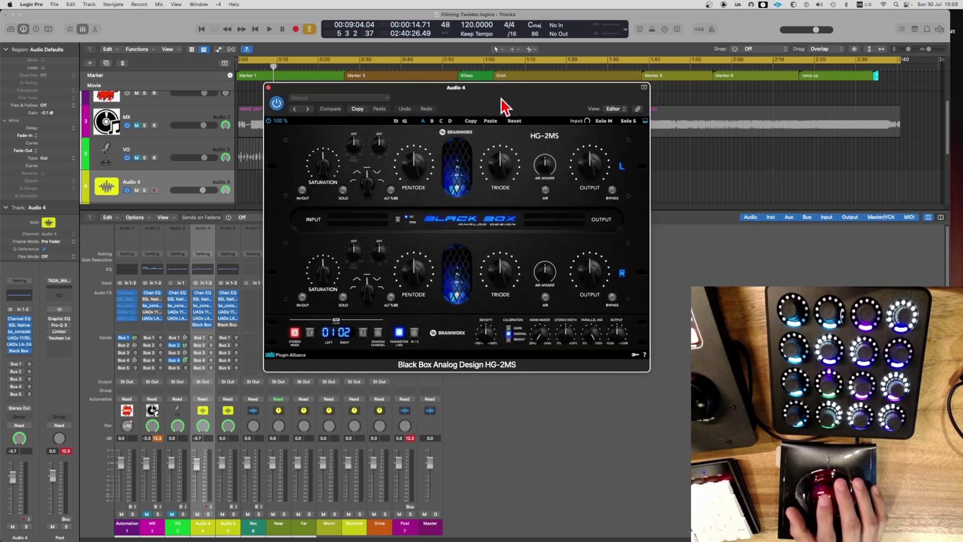
drag(506, 106, 498, 99)
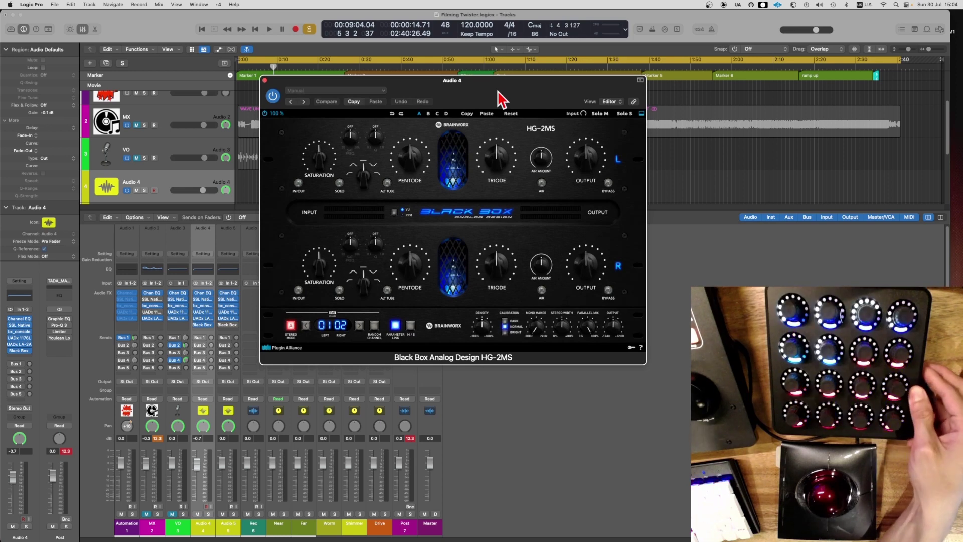
drag(500, 98, 459, 91)
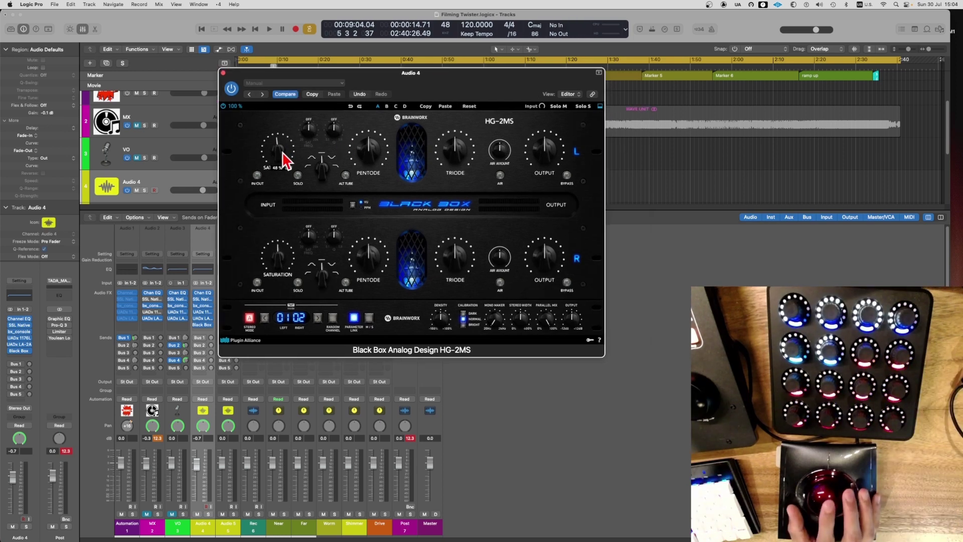
click(40, 4)
mouse_move(44, 29)
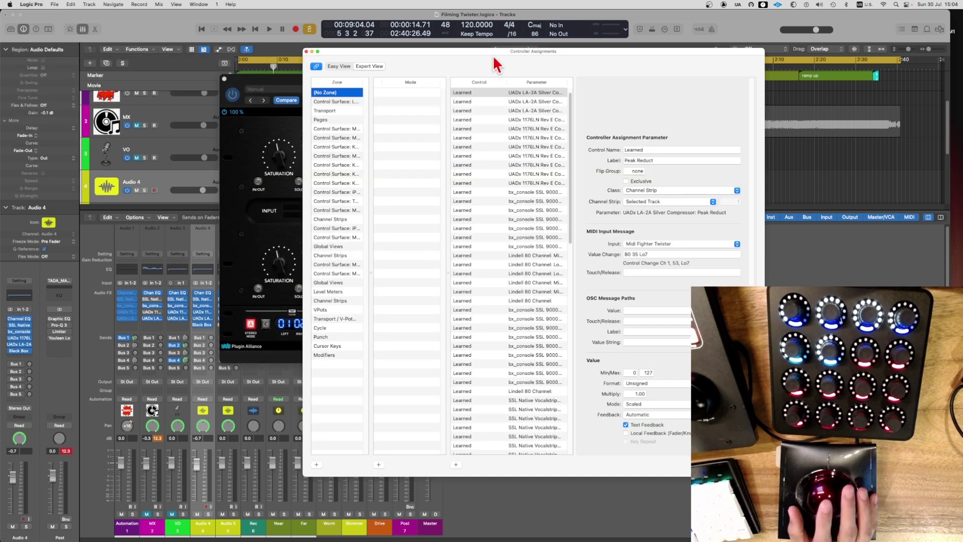
drag(493, 60, 220, 57)
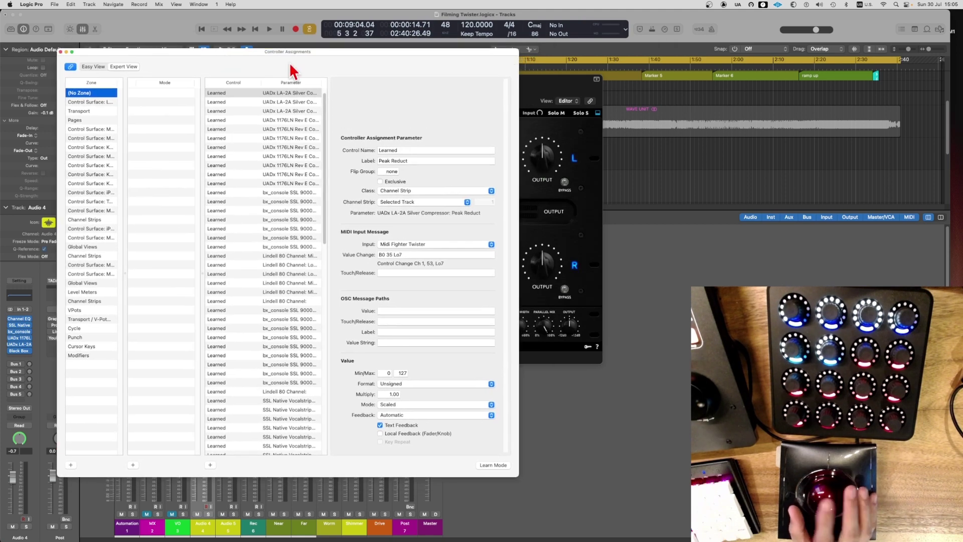
drag(541, 91, 767, 73)
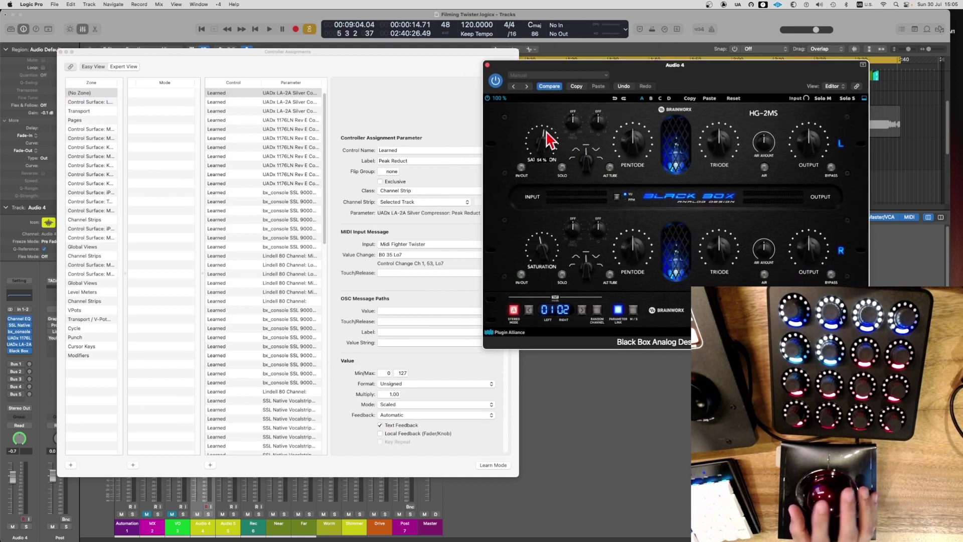
- Learn the HG-2MS Saturation 1 knob to the Midi Fighter Twister encoder sending Control Change 56 on channel 1
drag(541, 143, 540, 162)
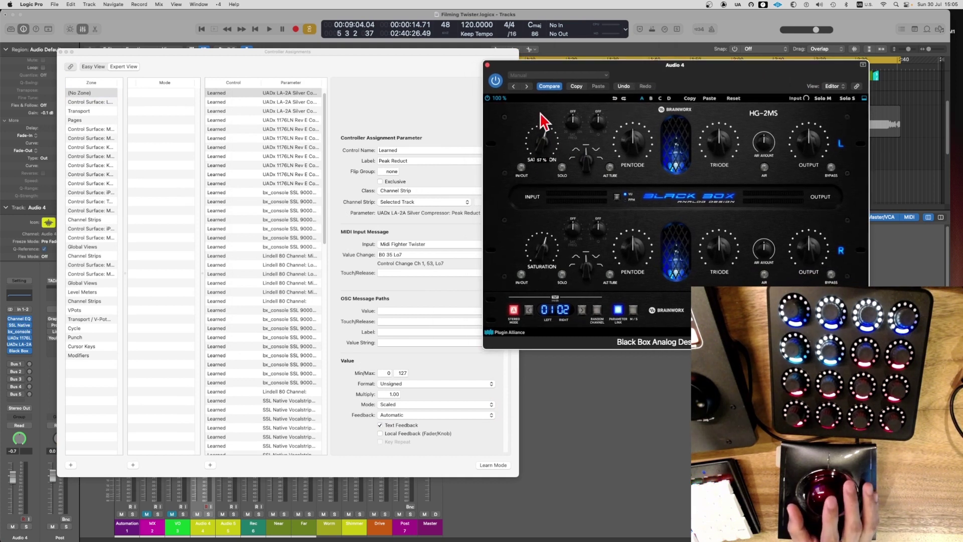
click(492, 464)
click(492, 465)
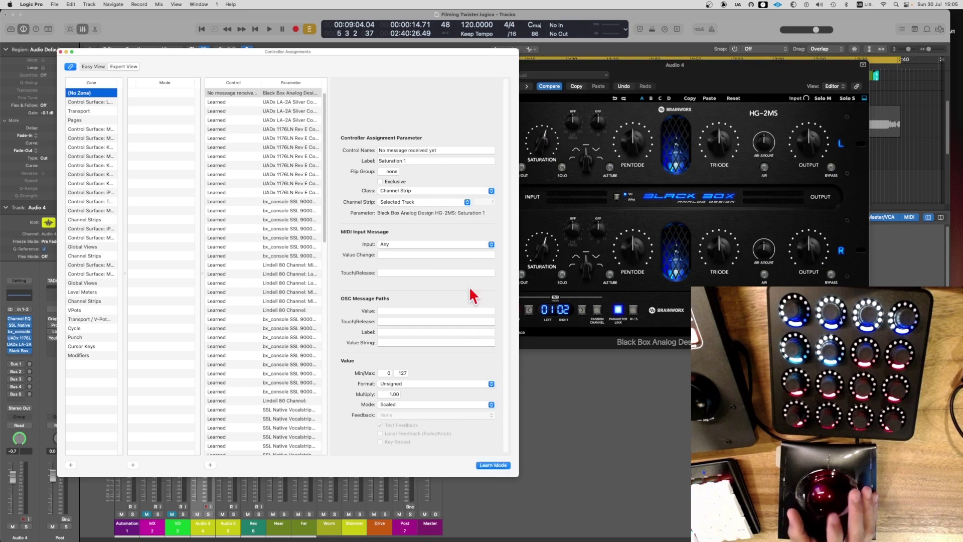
drag(452, 49, 428, 44)
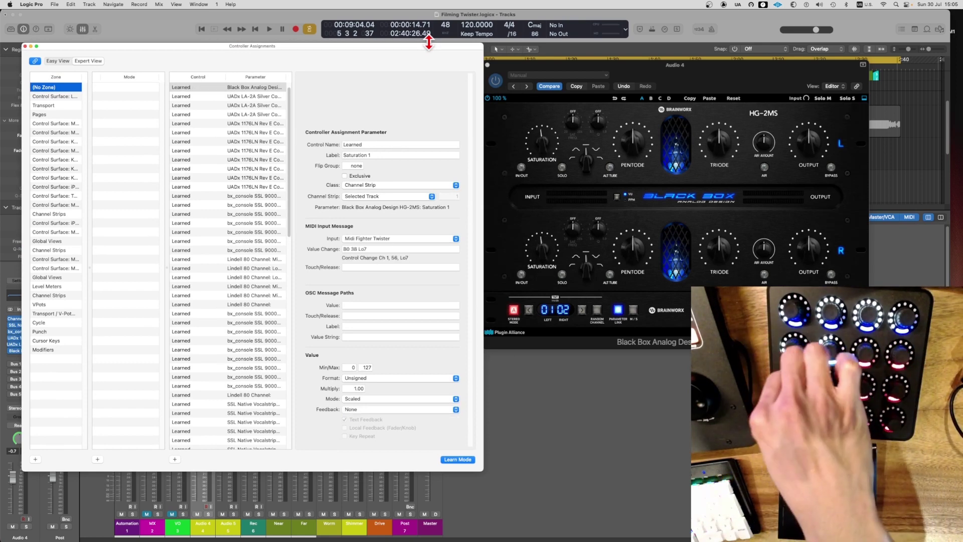
click(457, 457)
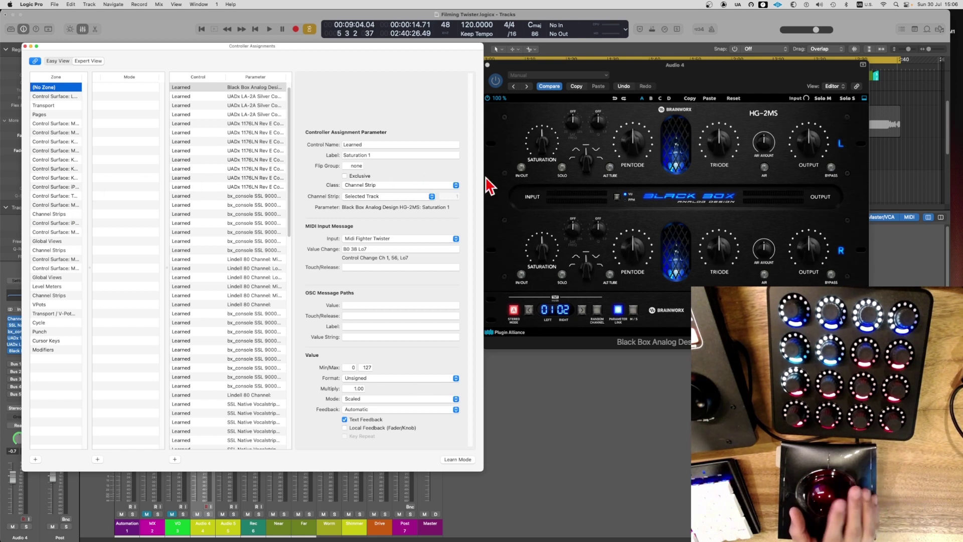
- Learn the HG-2MS saturation In/Out switch of the left channel to the encoder push sending Control Change 56 on channel 2
click(521, 167)
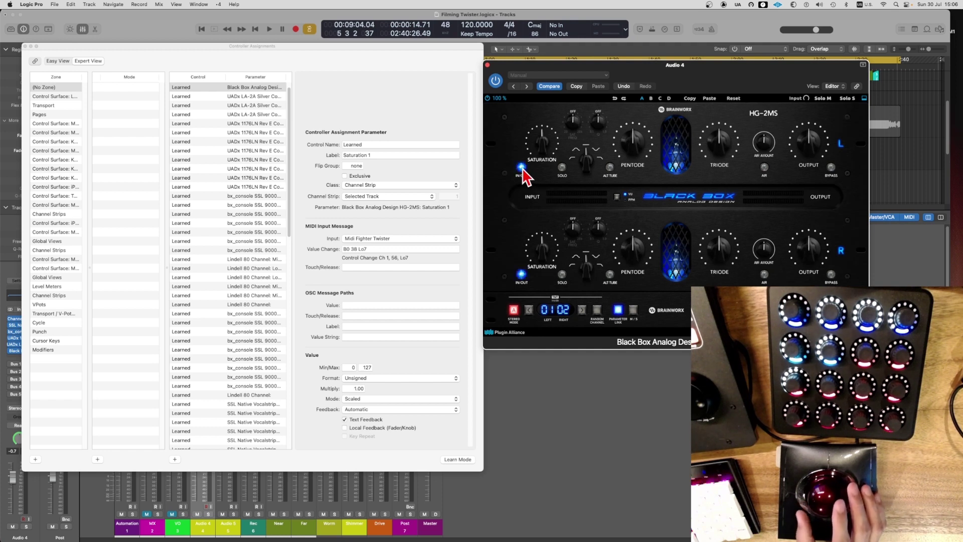
click(466, 460)
click(460, 460)
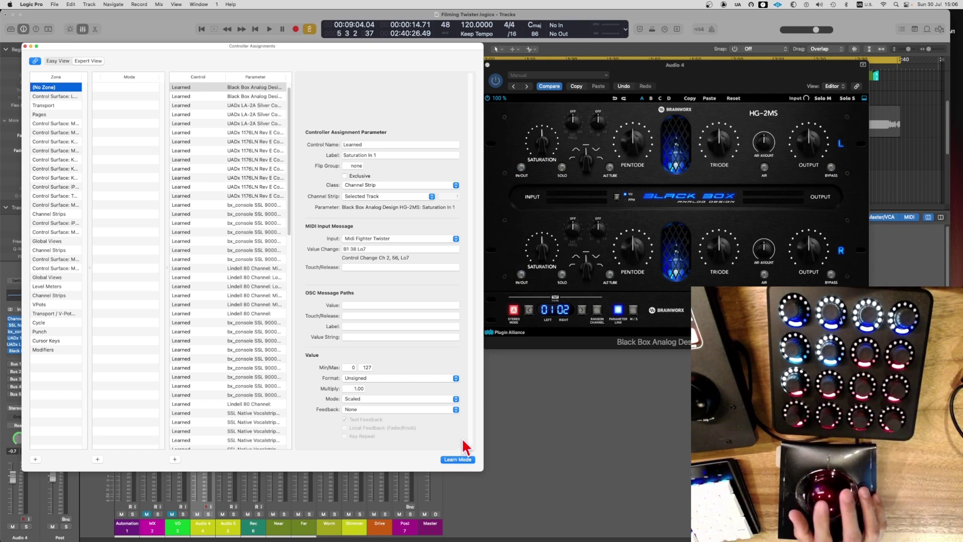
click(463, 457)
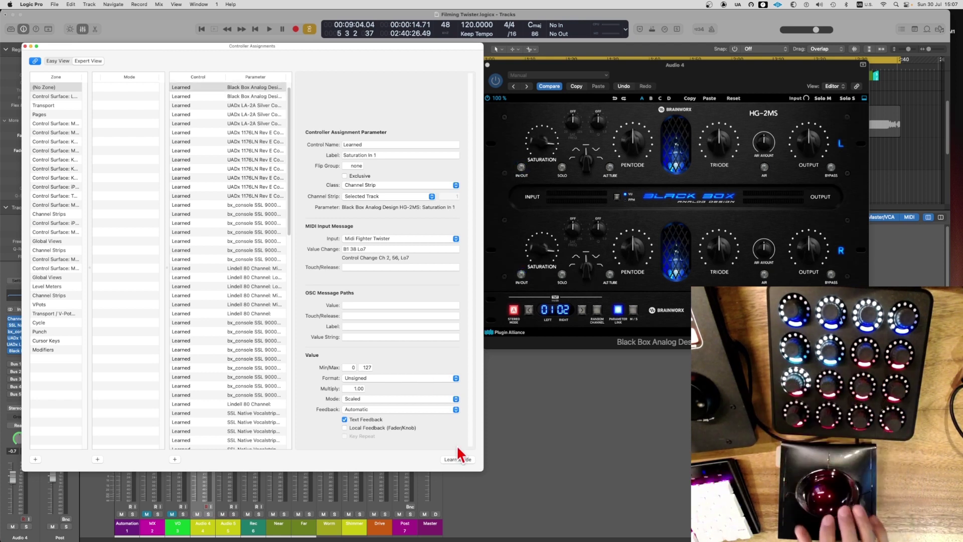
- Set the value mode of the Saturation In 1 assignment to Rotate
drag(378, 44, 392, 41)
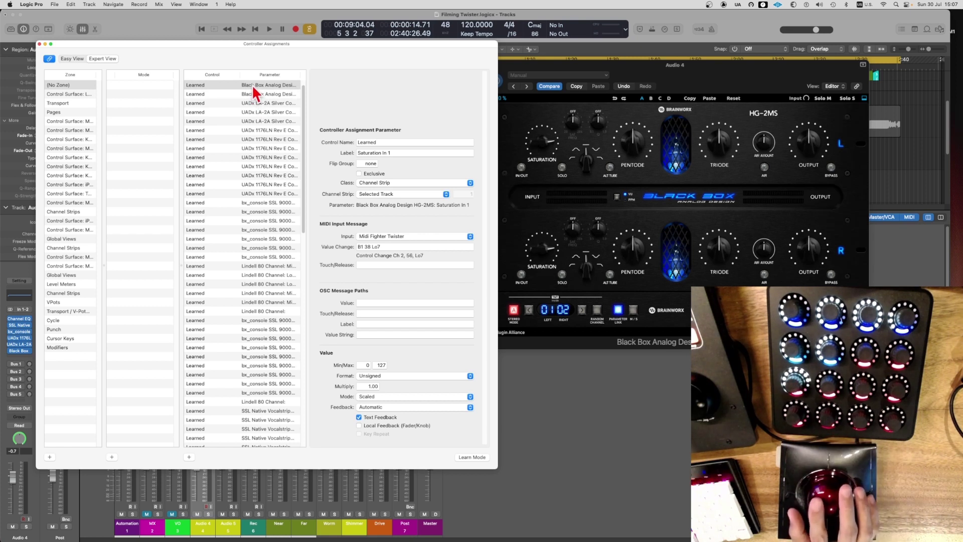
click(371, 396)
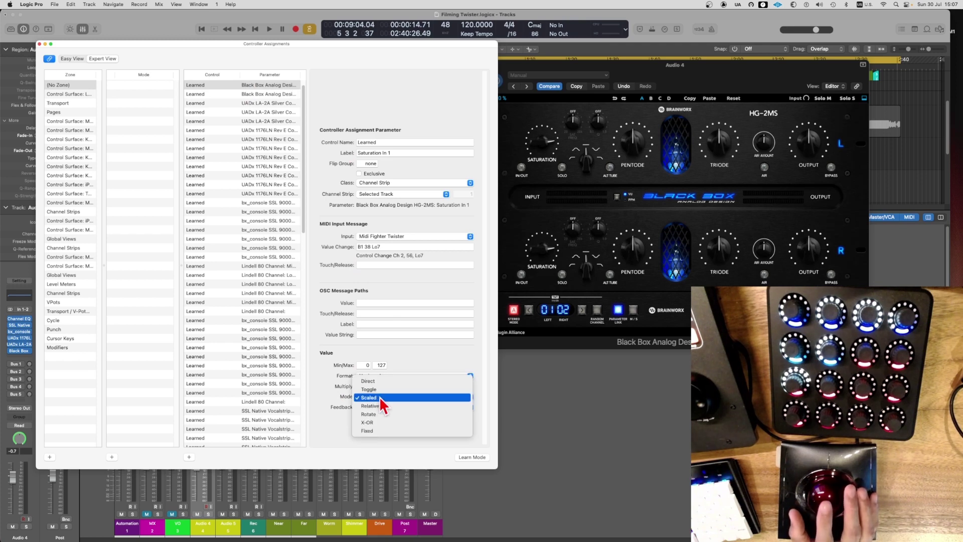
click(378, 413)
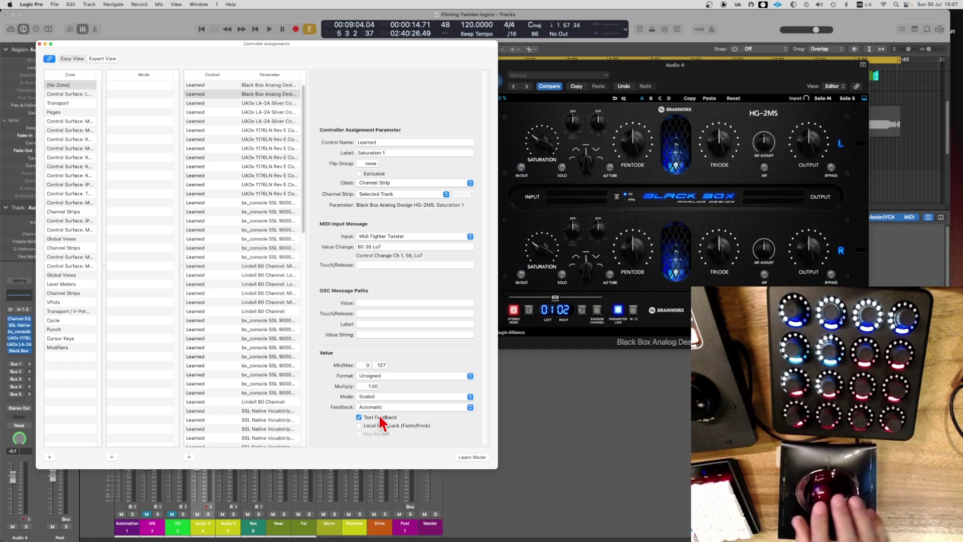
- Learn the HG-2MS Pentode 1 knob to the encoder sending Control Change 57 on channel 1
mouse_move(635, 151)
mouse_down()
mouse_move(638, 125)
mouse_move(633, 142)
mouse_up()
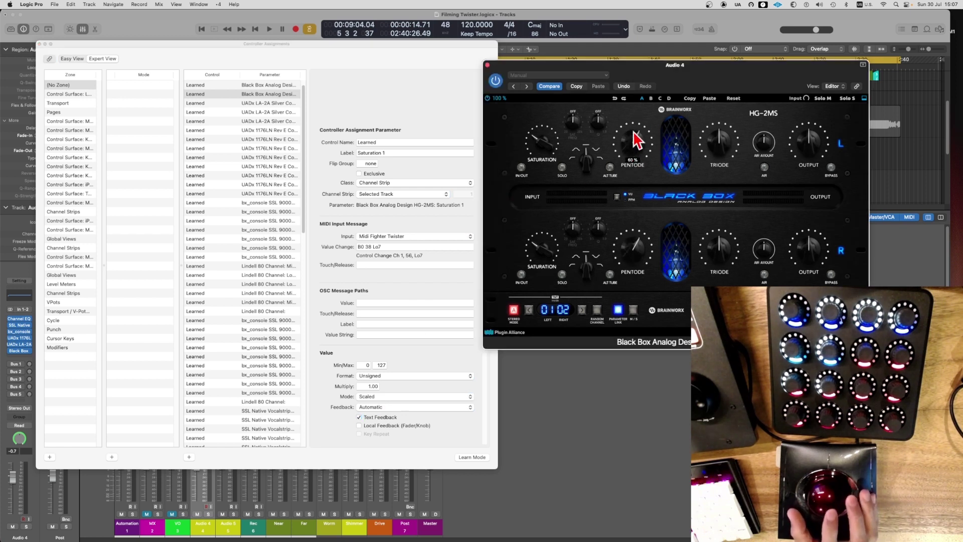
click(472, 457)
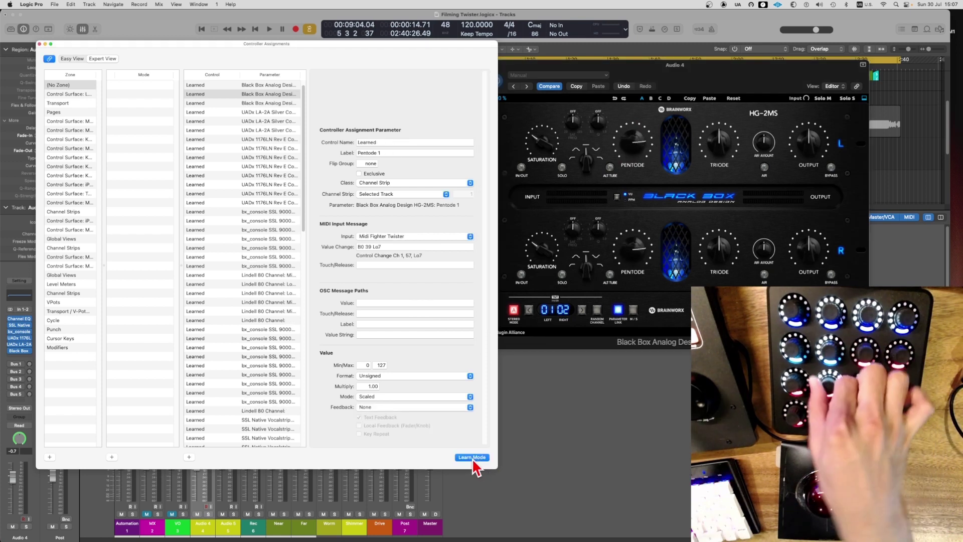
click(472, 457)
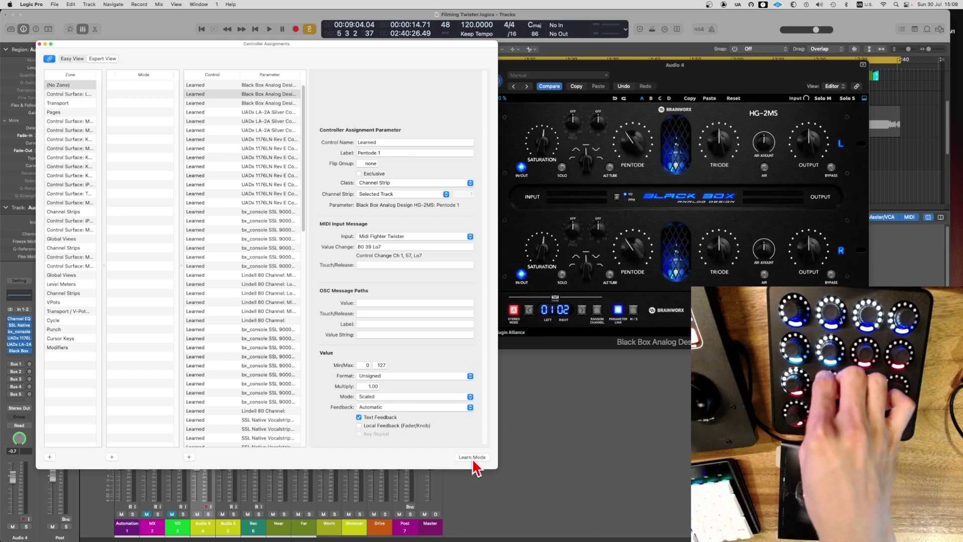
- Learn the HG-2MS Triode 1 knob to the encoder sending Control Change 58 on channel 1
click(737, 155)
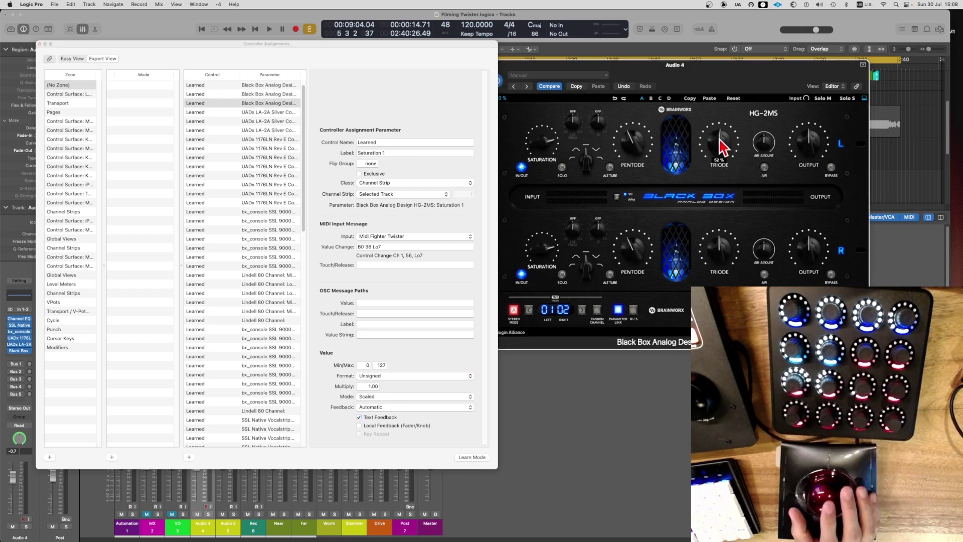
click(479, 460)
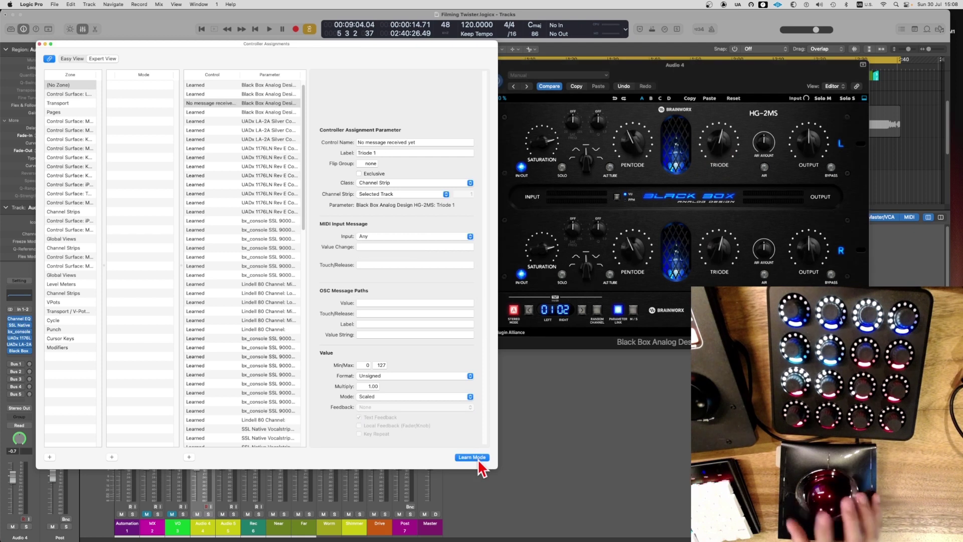
click(479, 460)
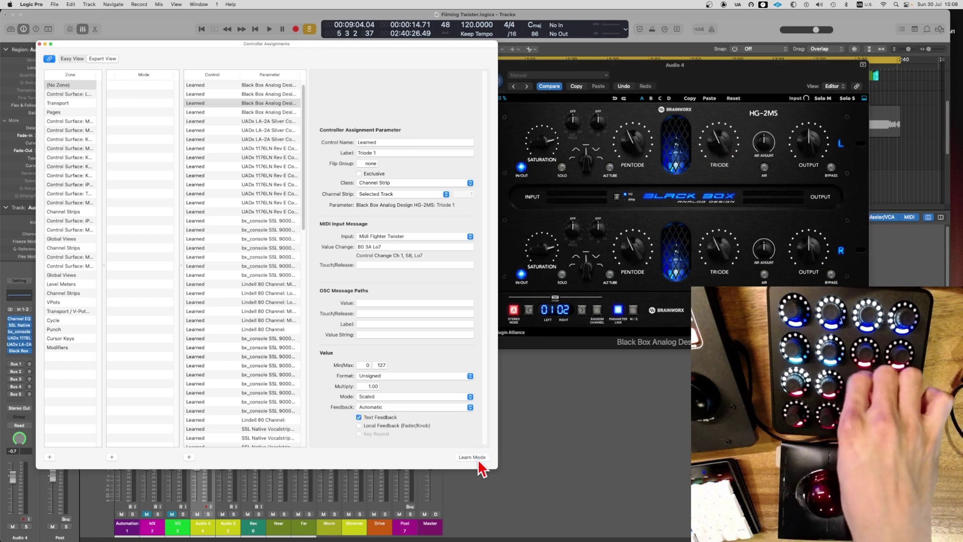
- Learn the HG-2MS Output 1 knob to the encoder sending Control Change 59 on channel 1 and try the Output and Triode knobs
drag(801, 171, 813, 134)
click(475, 459)
click(475, 459)
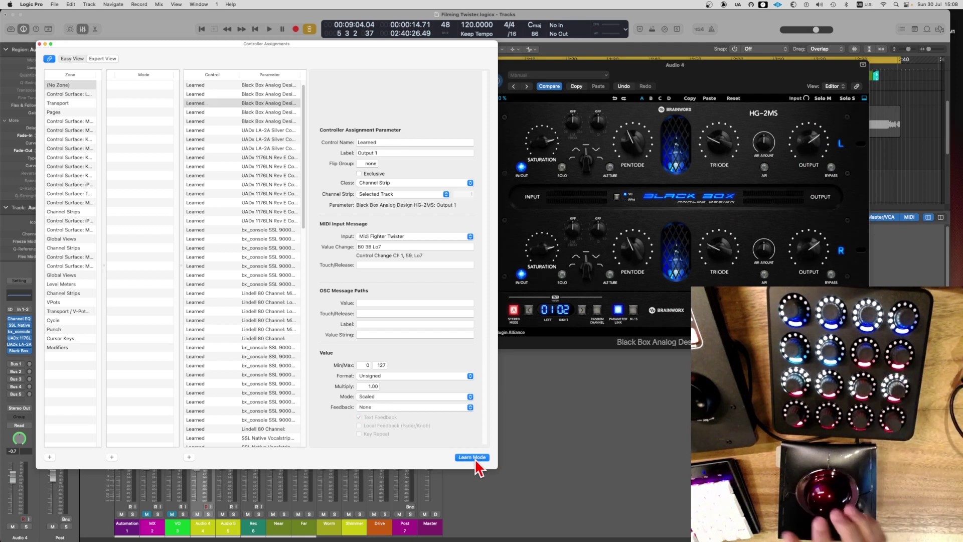
click(474, 457)
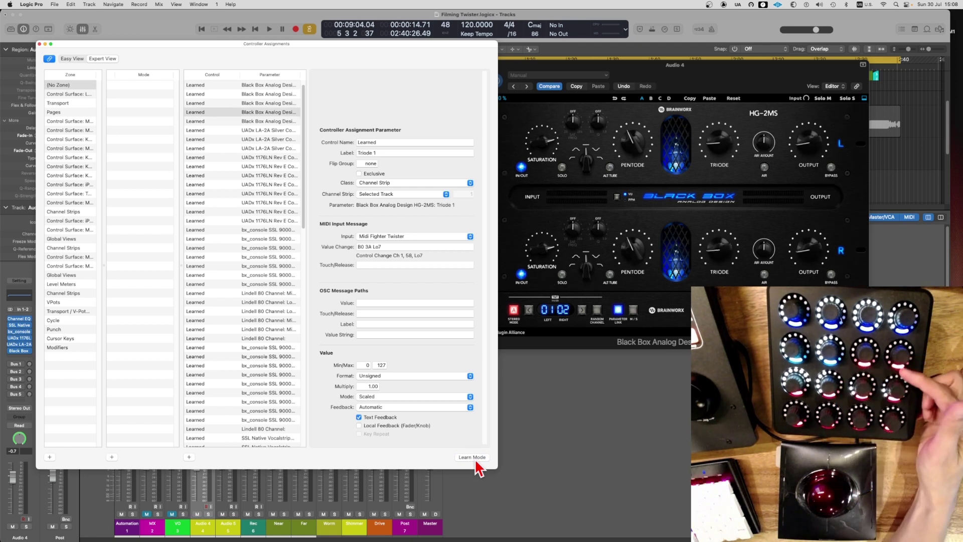
drag(805, 155, 826, 193)
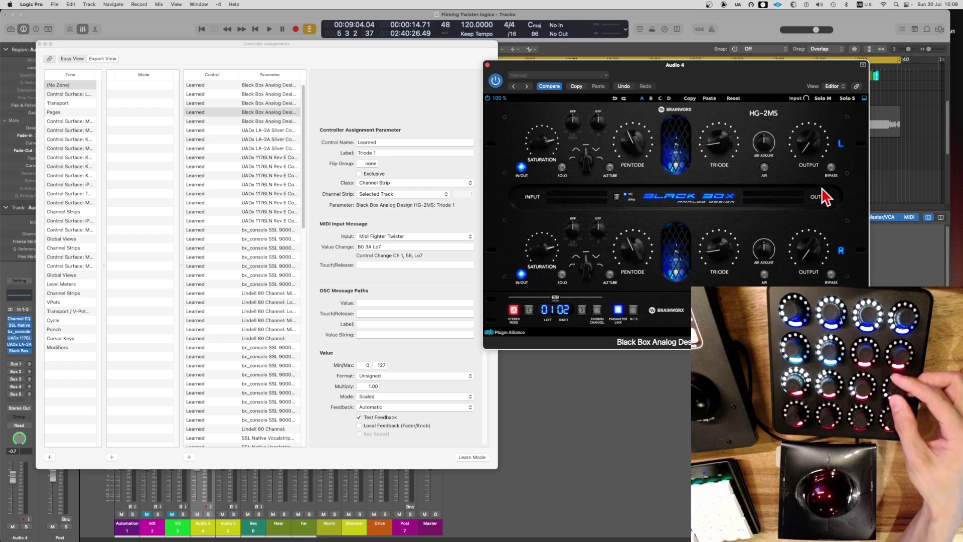
drag(733, 167, 731, 144)
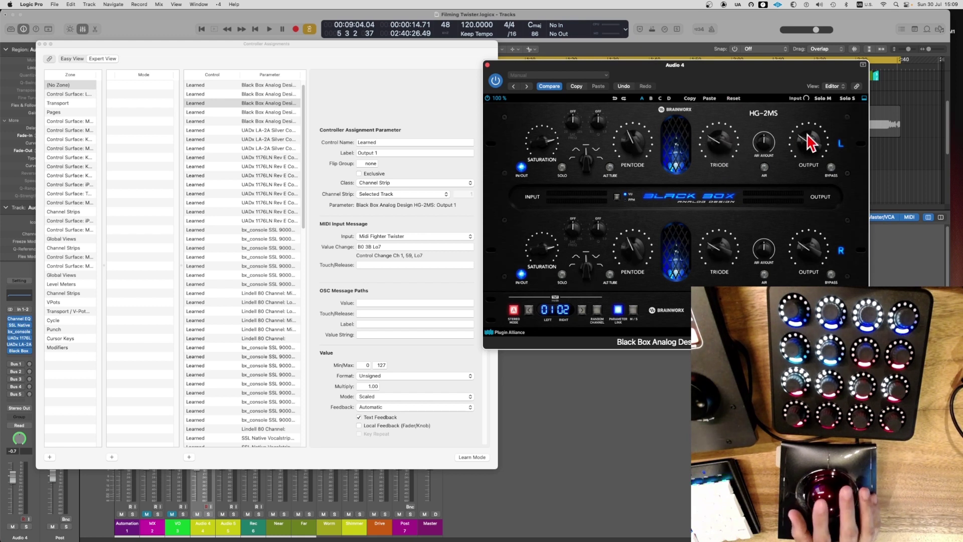
- Toggle the left channel's Bypass switch and learn it to the encoder push sending Control Change 59 on channel 2
click(831, 168)
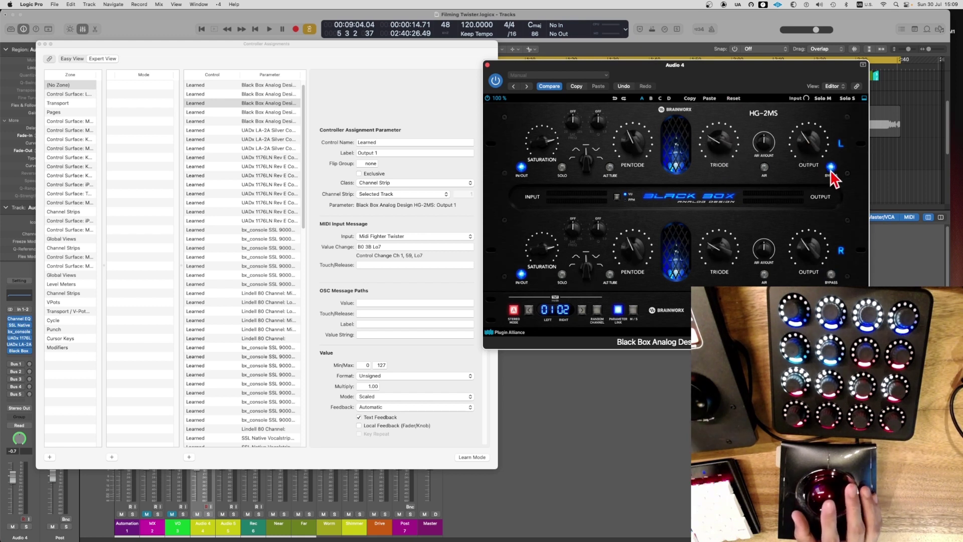
click(831, 168)
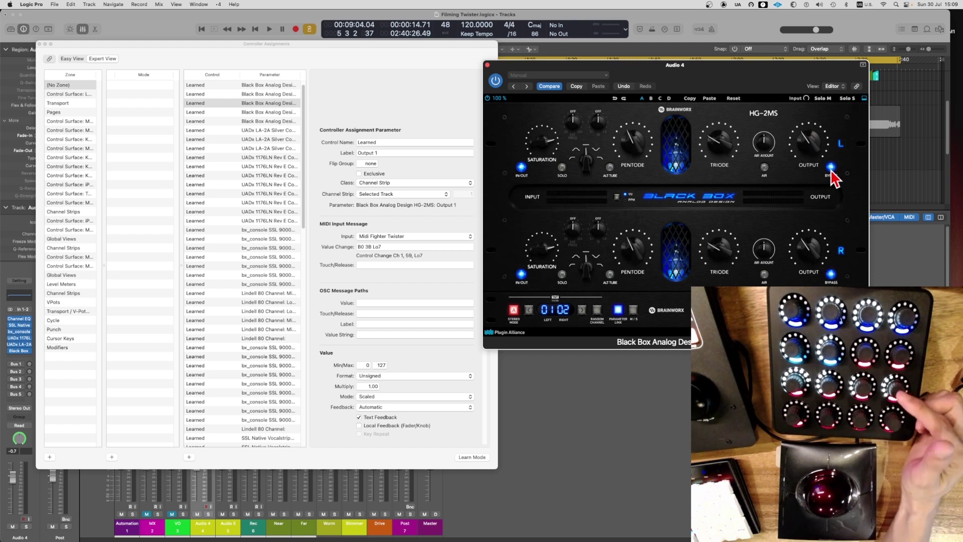
click(831, 169)
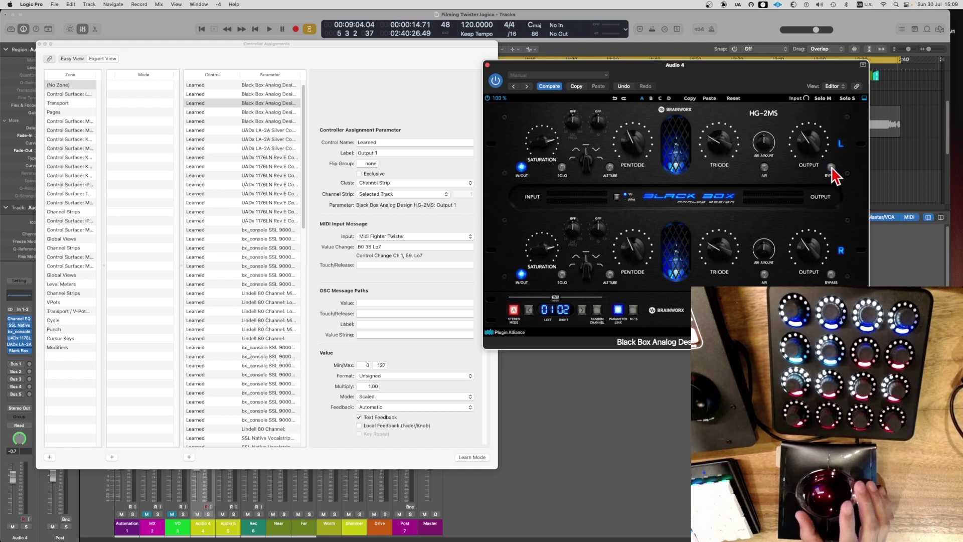
click(832, 169)
click(831, 168)
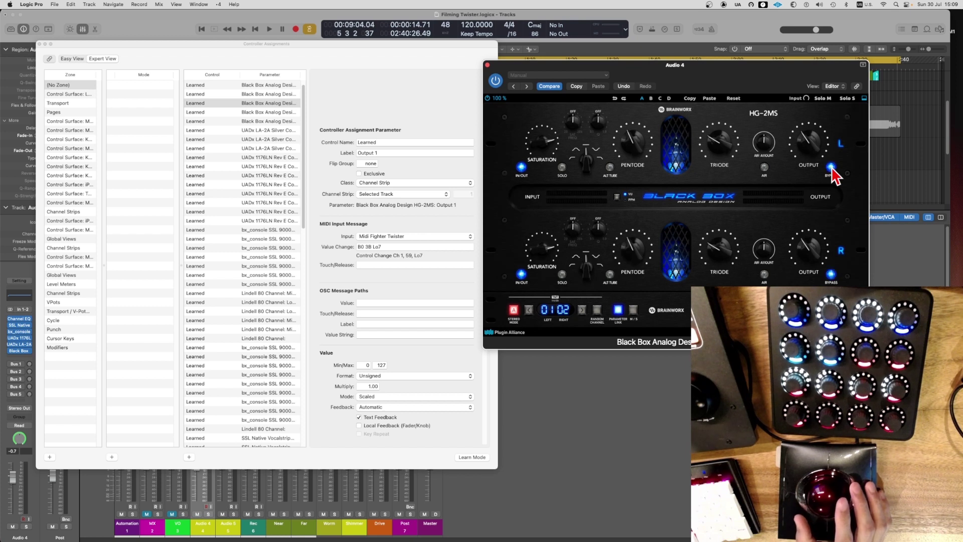
click(471, 457)
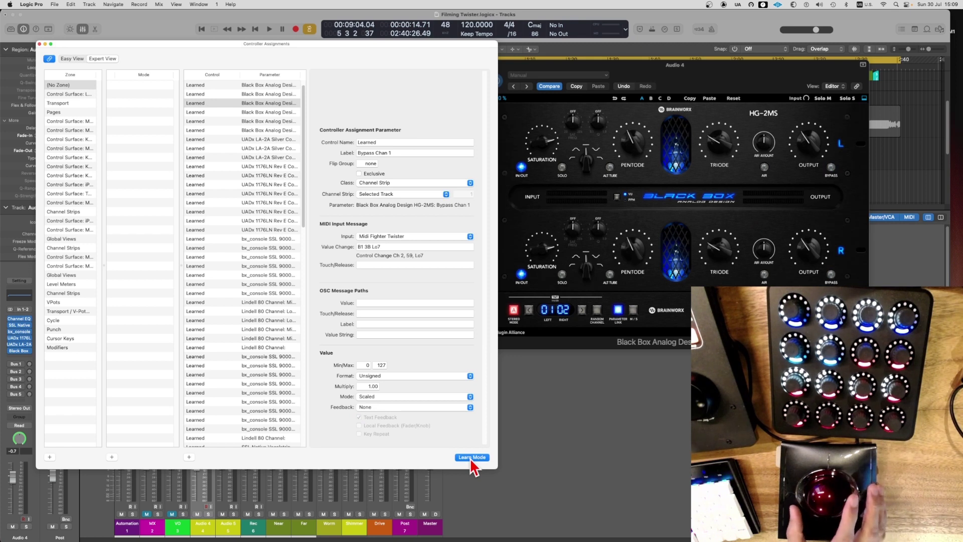
click(471, 457)
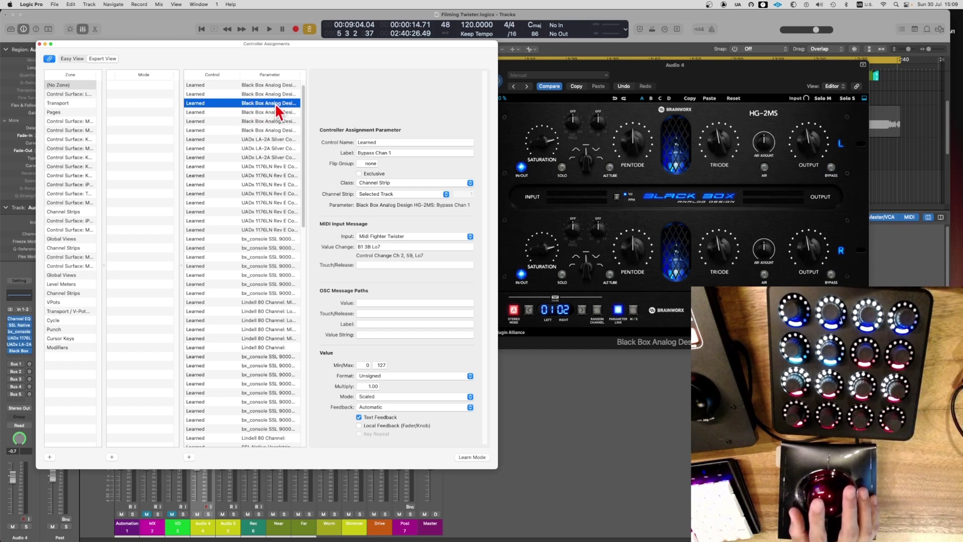
- Set the value mode of the Bypass Chan 1 assignment to Rotate and adjust the left Pentode knob
click(370, 399)
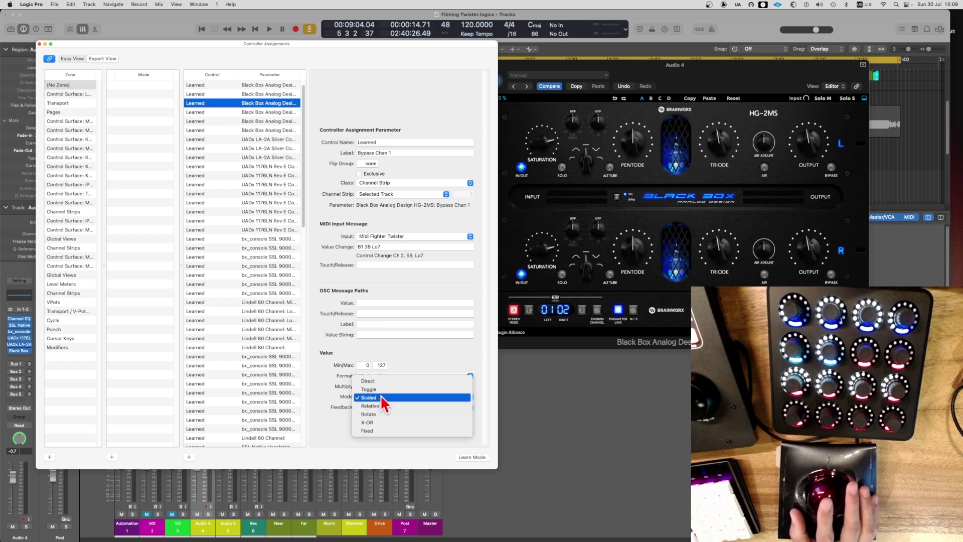
click(379, 414)
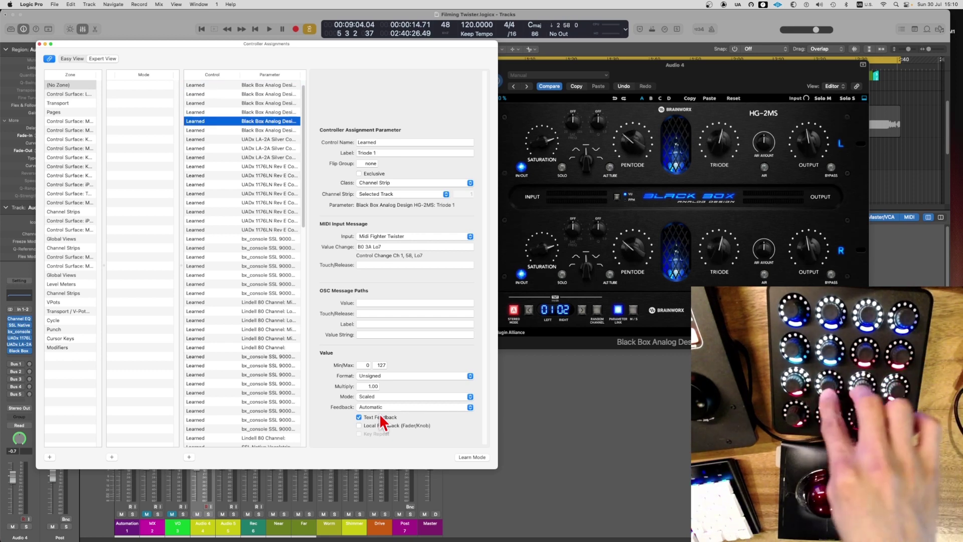
mouse_move(633, 128)
mouse_down()
mouse_move(638, 154)
mouse_move(641, 129)
mouse_move(646, 136)
mouse_move(639, 150)
mouse_move(633, 138)
mouse_up()
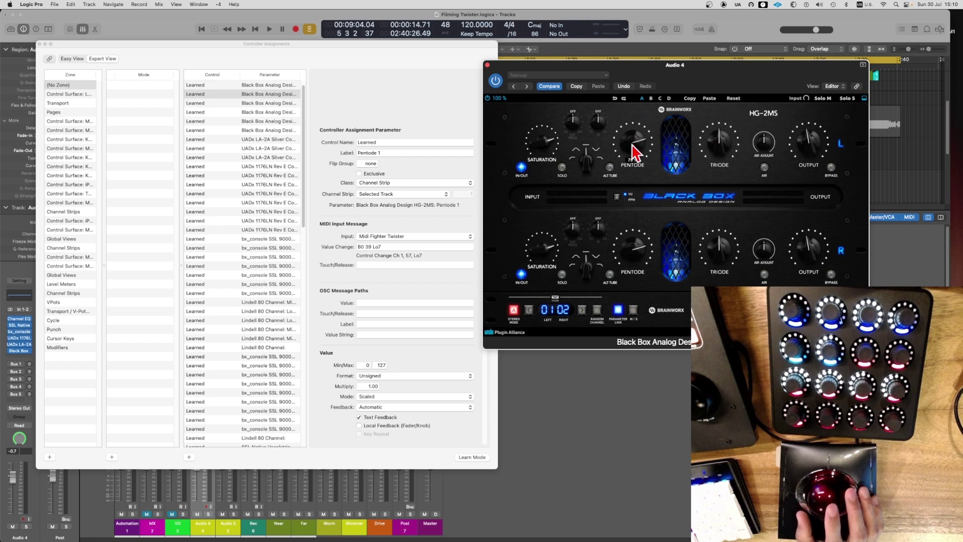
- Reset the HG-2MS left Pentode knob and learn Pentode 1 to the encoder push sending Control Change 57 on channel 2
alt+click(638, 150)
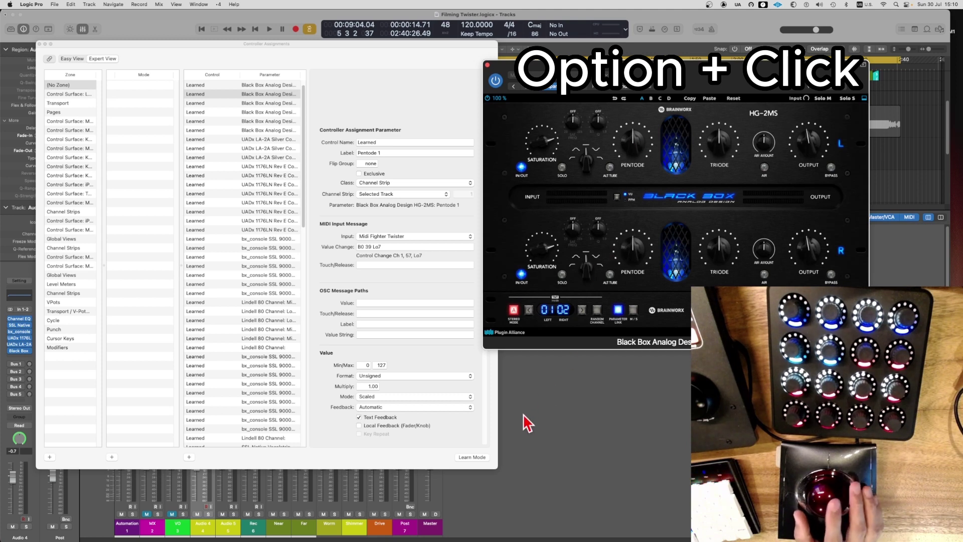
click(468, 457)
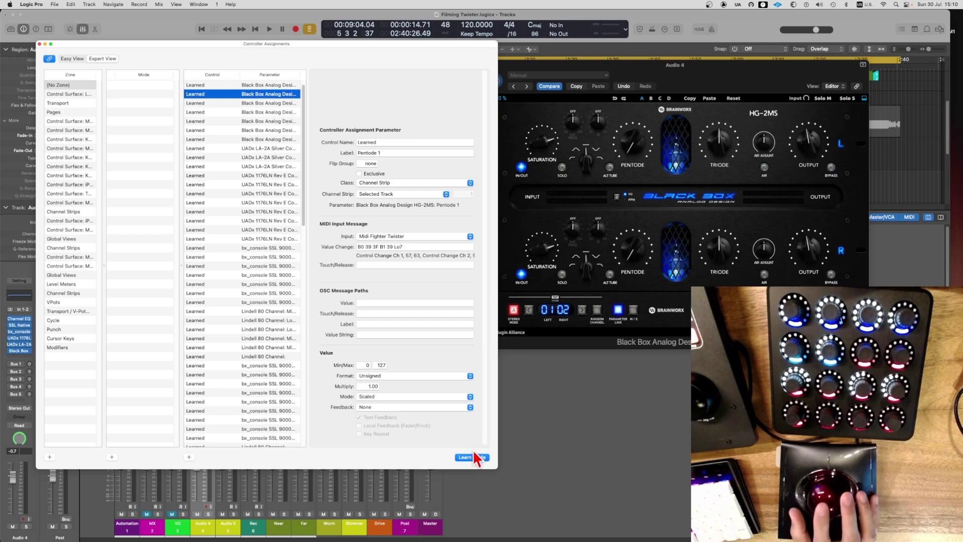
click(474, 456)
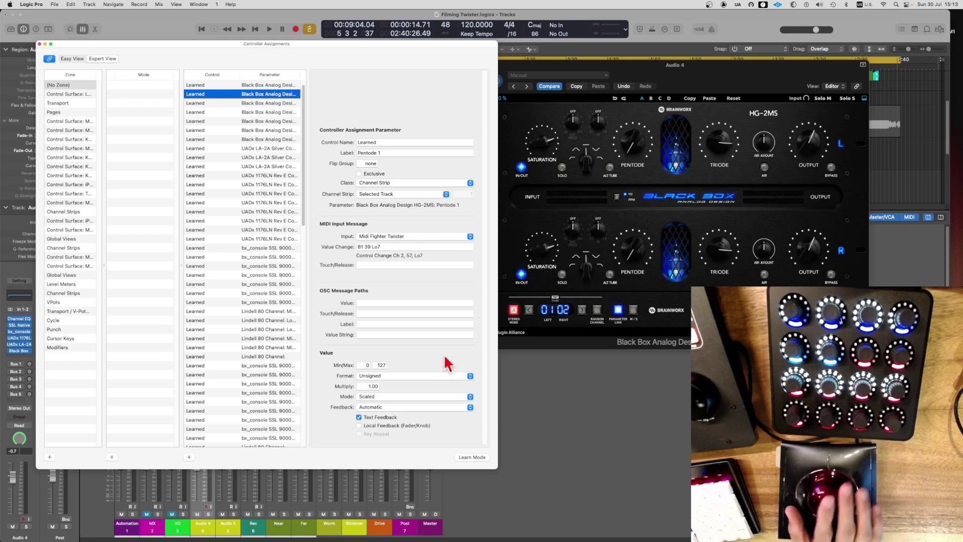
- Set the value mode of the Pentode 1 push assignment to Toggle and try it with the left Pentode knob
click(380, 397)
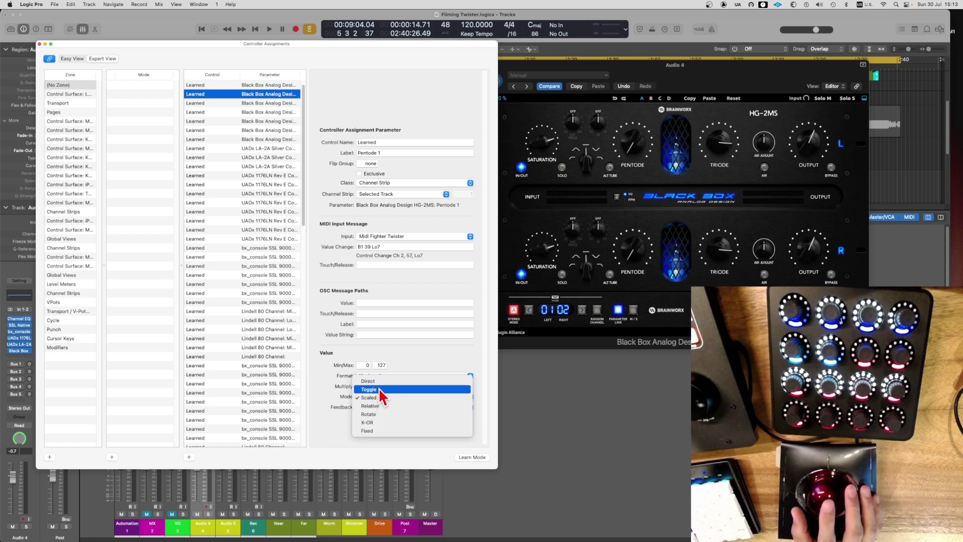
click(378, 387)
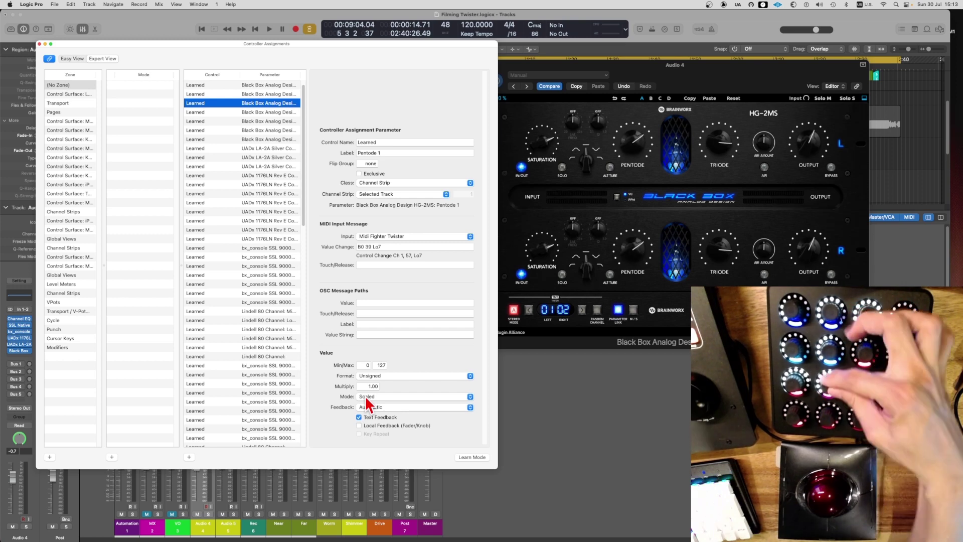
click(634, 149)
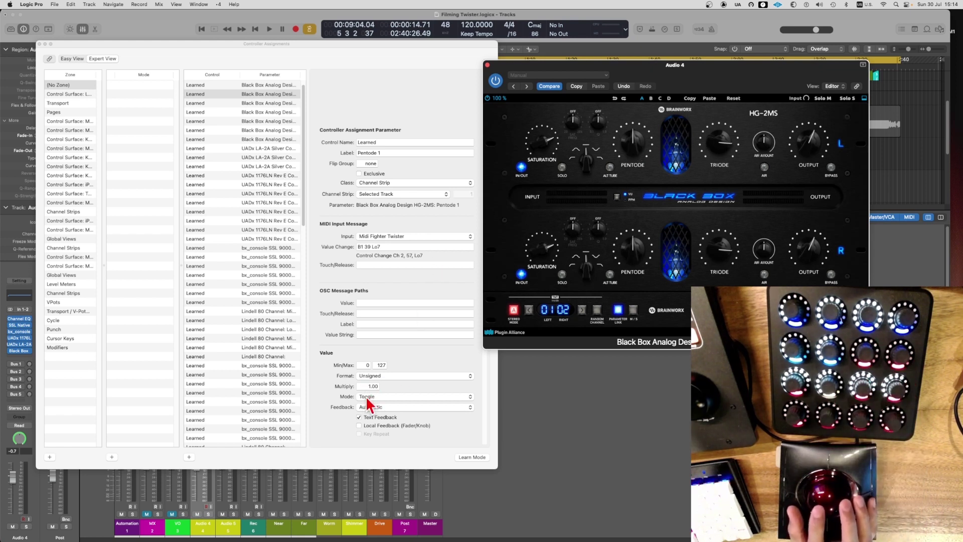
drag(634, 155, 633, 205)
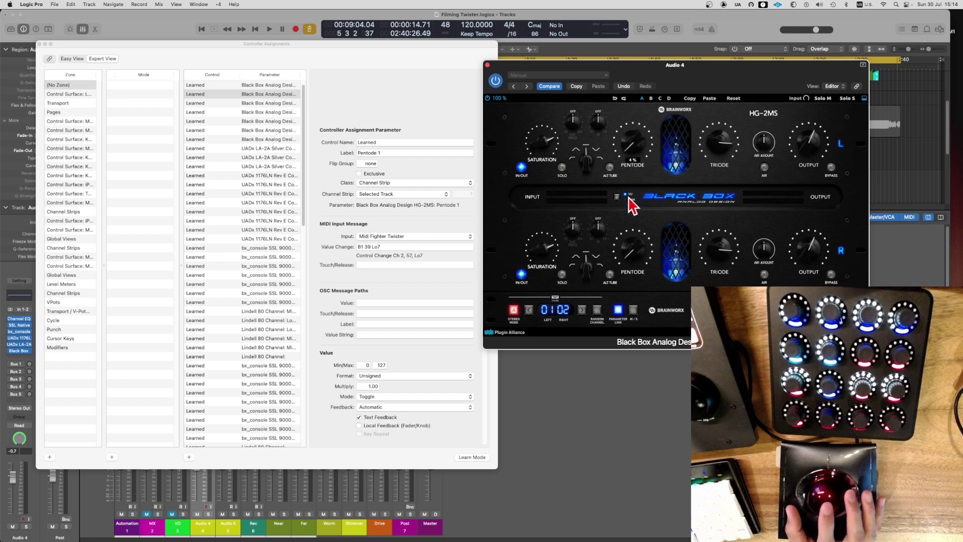
drag(634, 238, 633, 240)
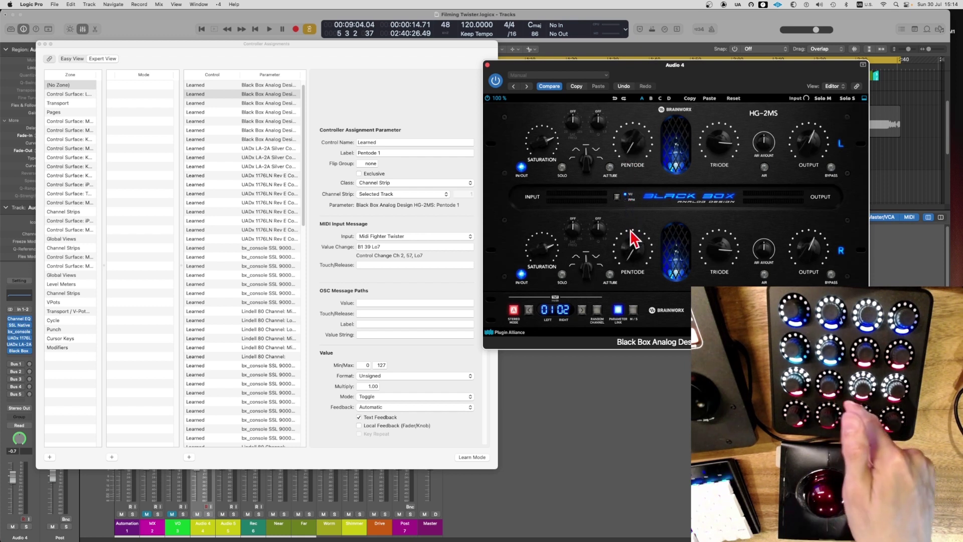
- Set the feedback of the Pentode 1 push assignment to None and try the left Pentode knob
click(363, 406)
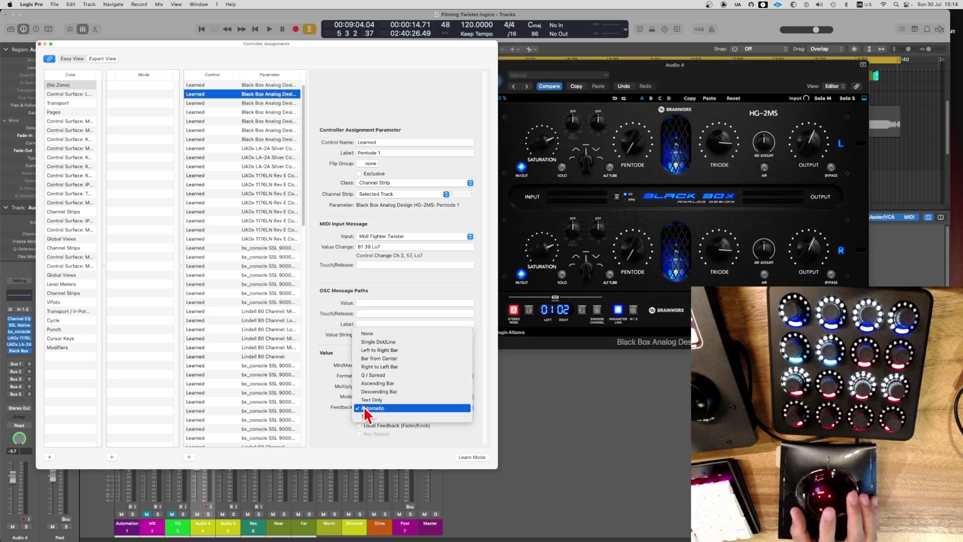
click(372, 333)
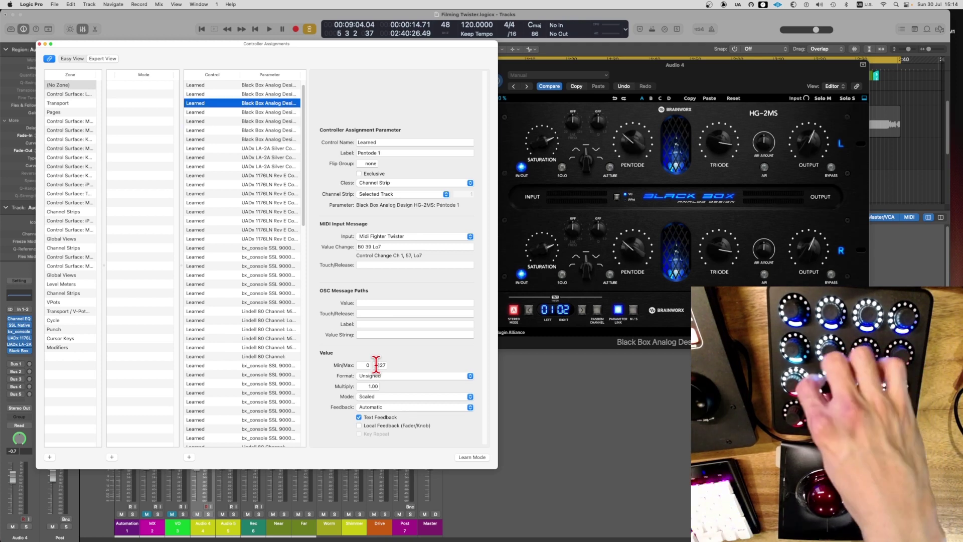
click(642, 155)
drag(642, 155, 637, 129)
- Move the left Triode knob and learn Triode 1 to the encoder push sending Control Change 58 on channel 2
drag(704, 146, 727, 161)
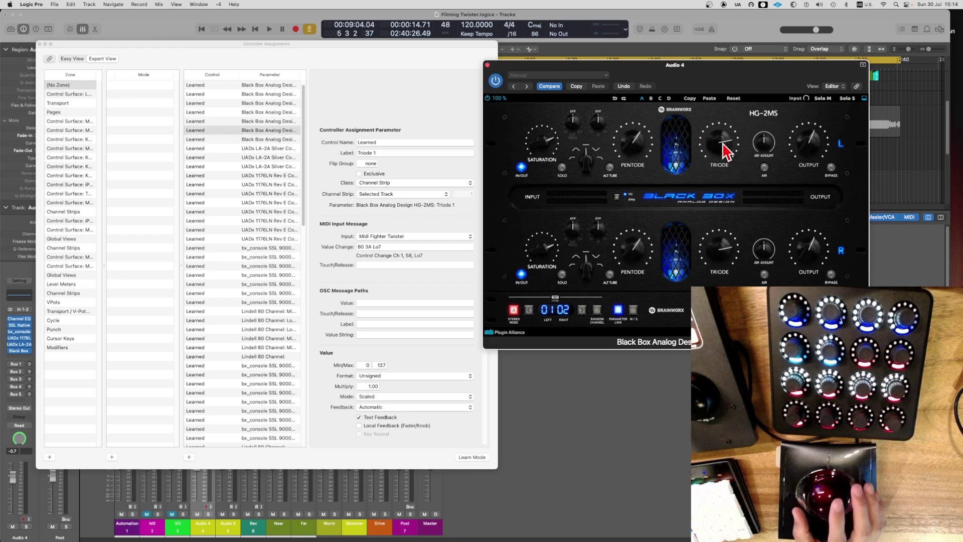
alt+click(474, 457)
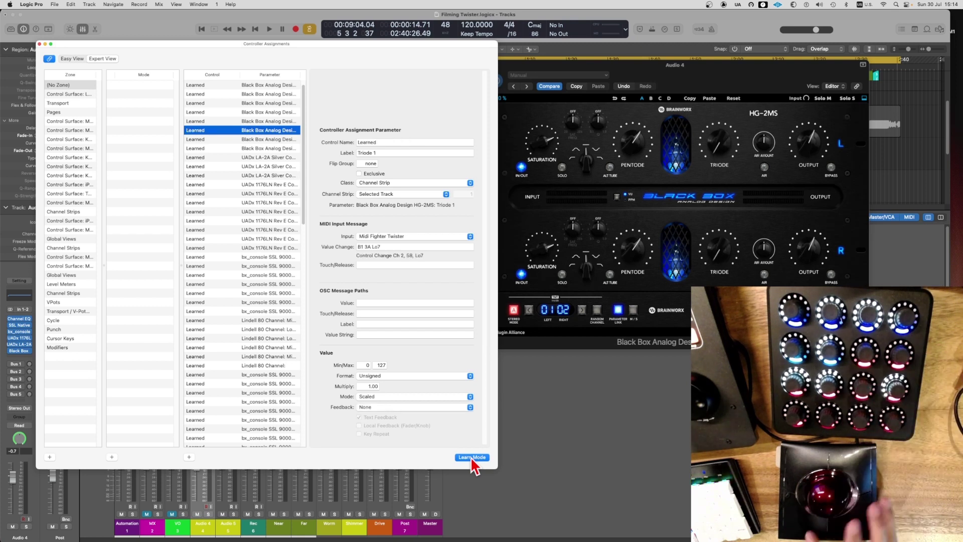
click(472, 457)
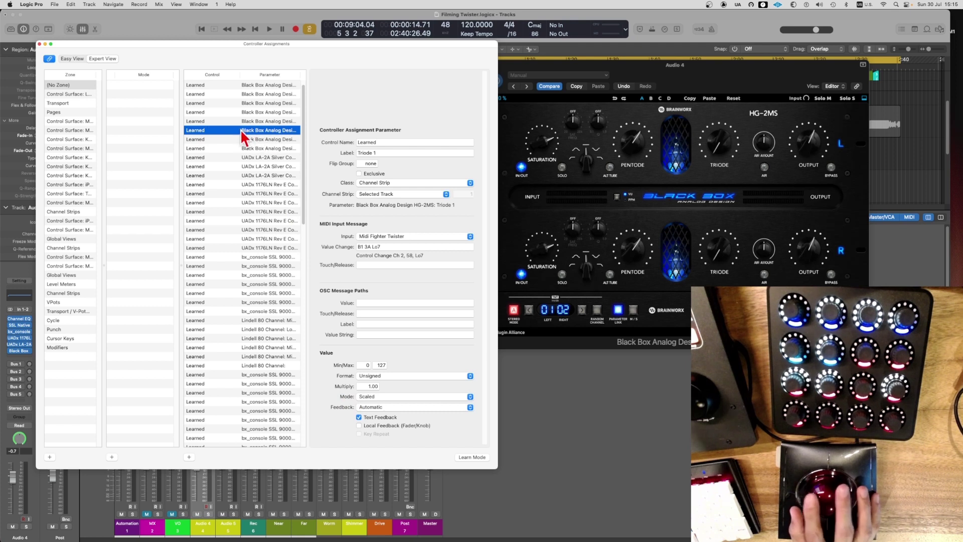
- Set the Triode 1 push assignment to Toggle mode with feedback None, trying the left Triode knob in between
click(365, 397)
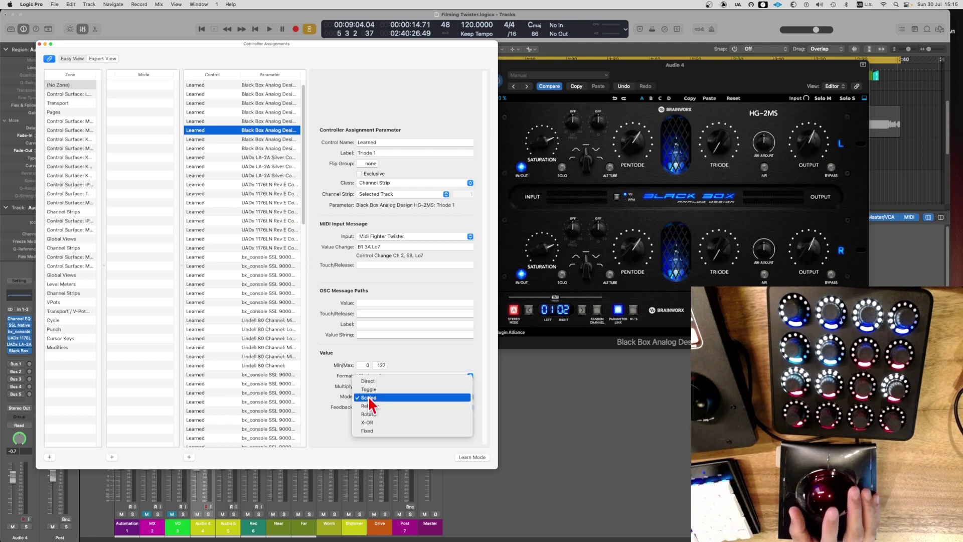
click(371, 390)
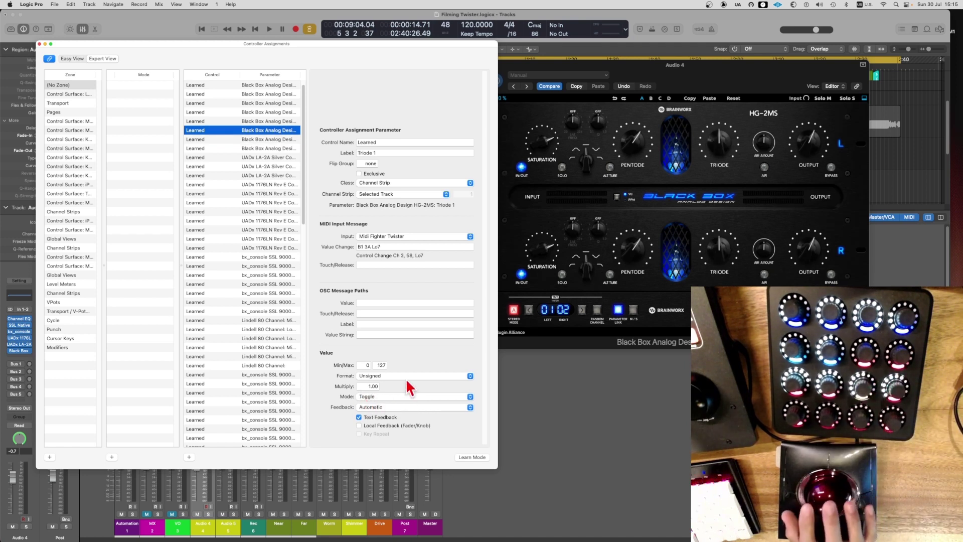
drag(711, 160, 724, 285)
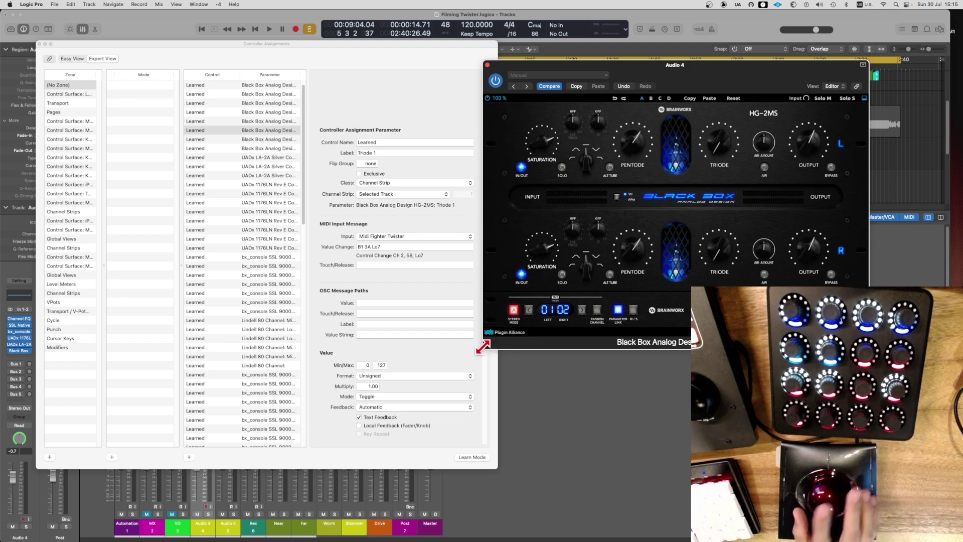
click(365, 408)
click(371, 334)
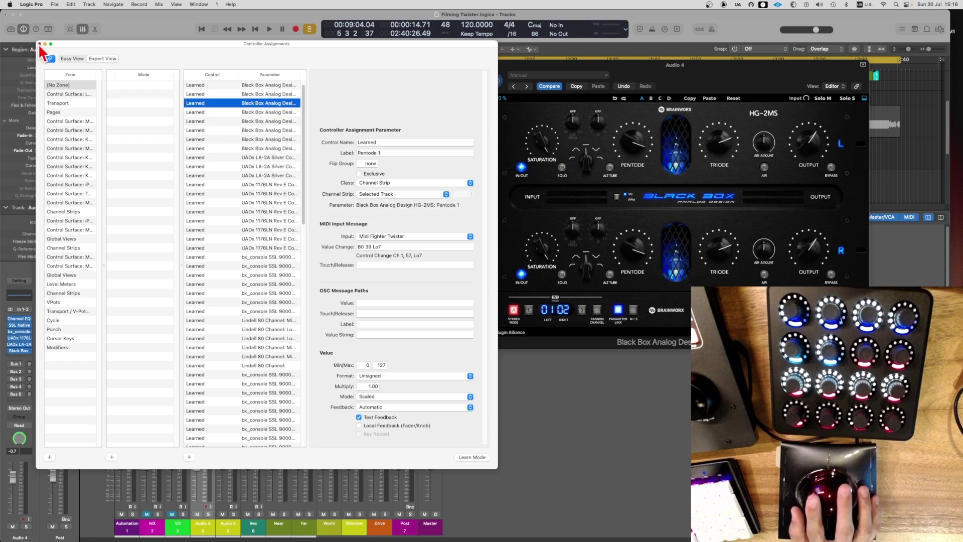
- Close the Controller Assignments window and launch the Midi Fighter Utility
click(40, 44)
key(super+space)
text(midi)
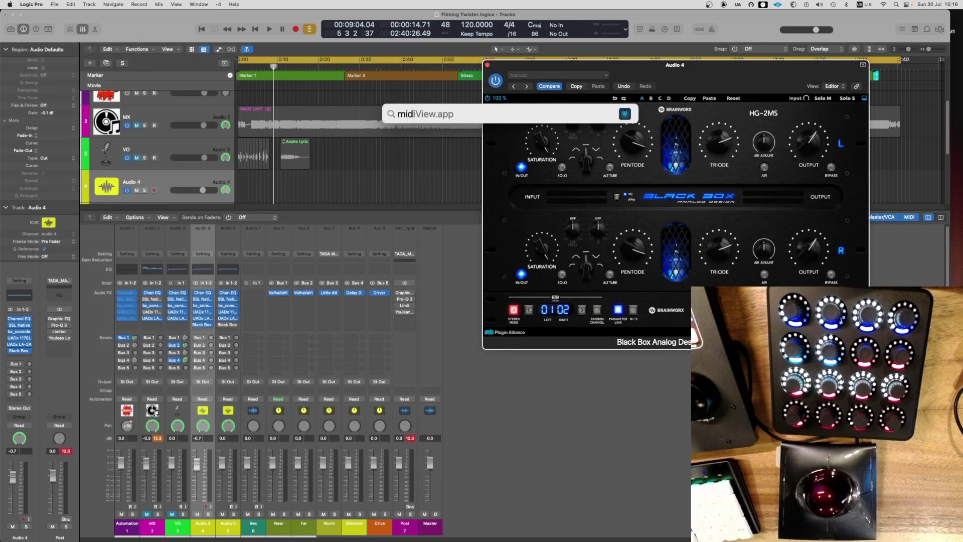
key(Down)
key(Return)
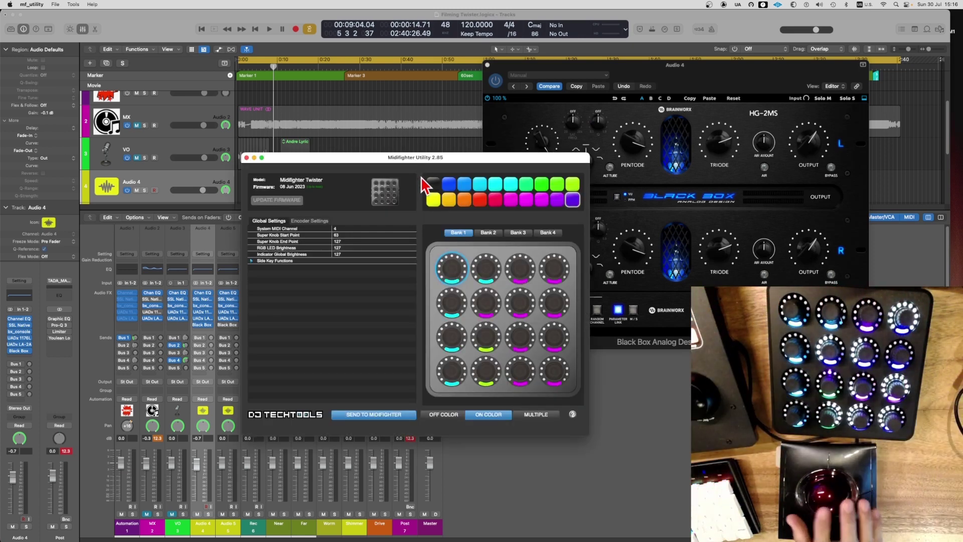
- Display the off colours of the Bank 4 encoders
click(539, 225)
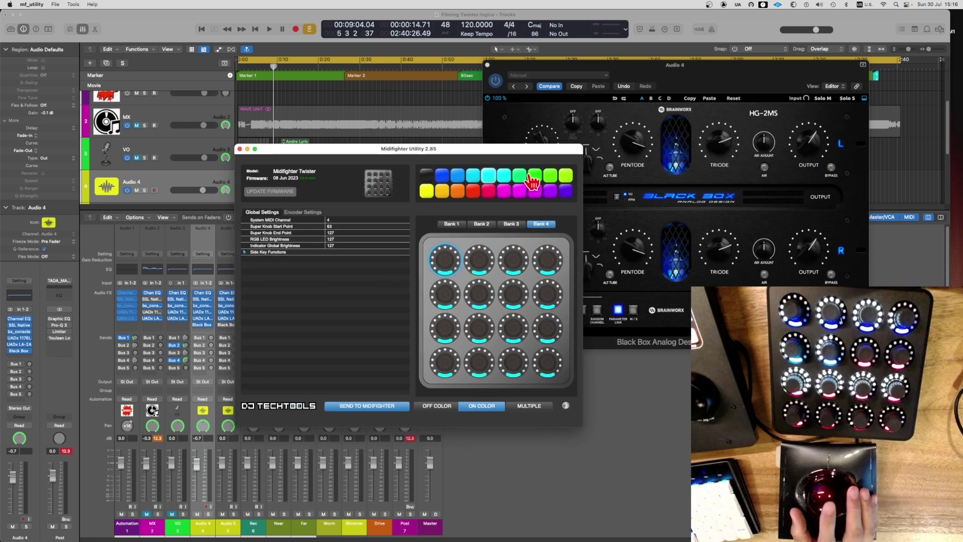
drag(529, 149, 474, 130)
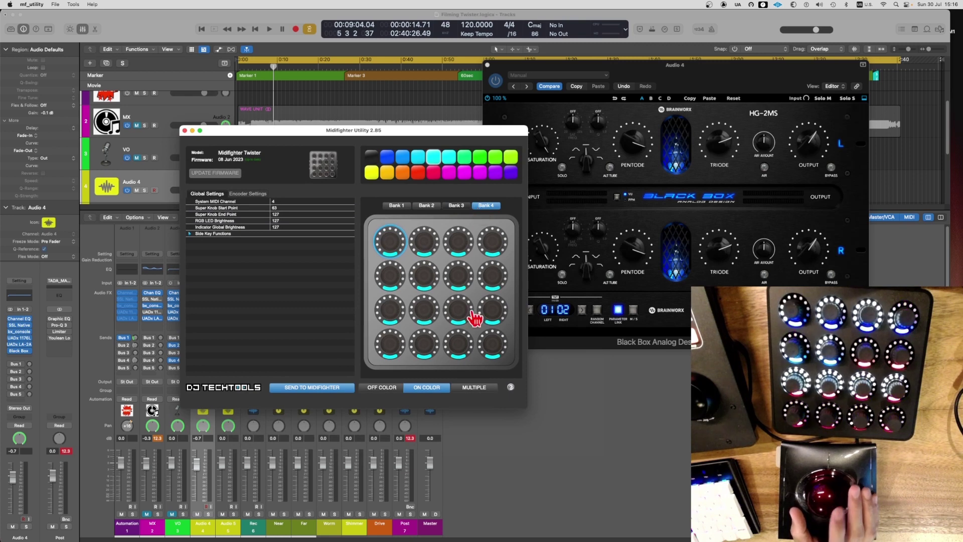
click(383, 387)
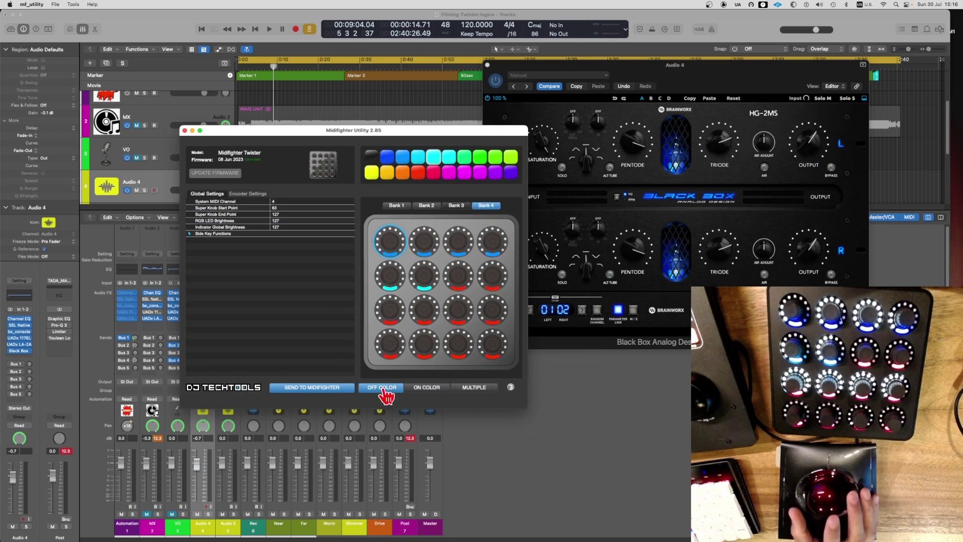
- Set the off colour of all four third-row encoders in Bank 4 to violet and send the settings to the Midi Fighter
click(479, 388)
click(396, 318)
click(424, 316)
click(454, 314)
click(492, 313)
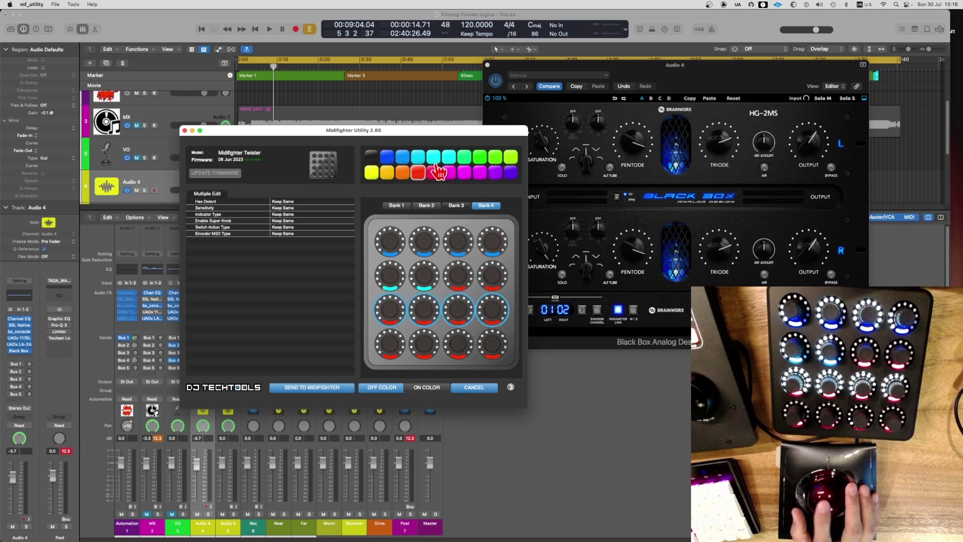
click(389, 160)
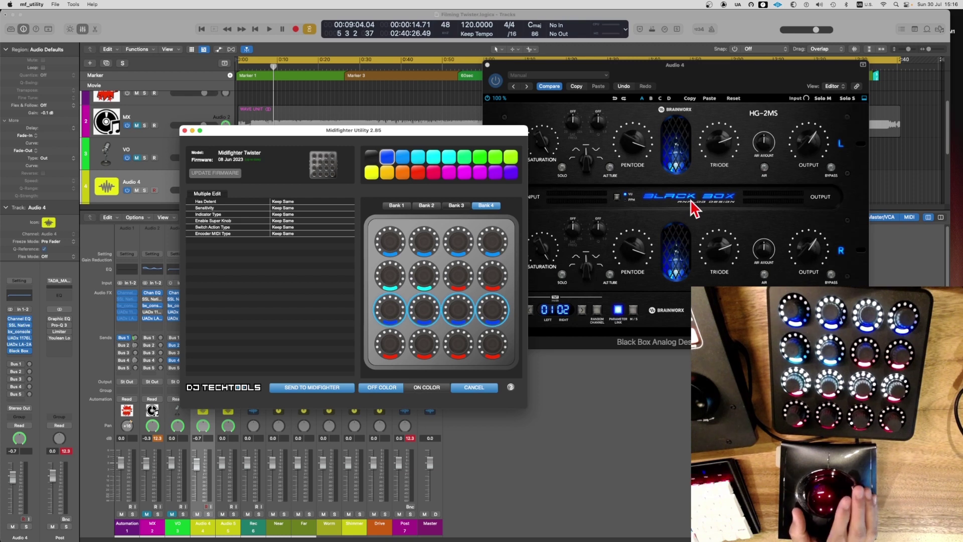
click(510, 173)
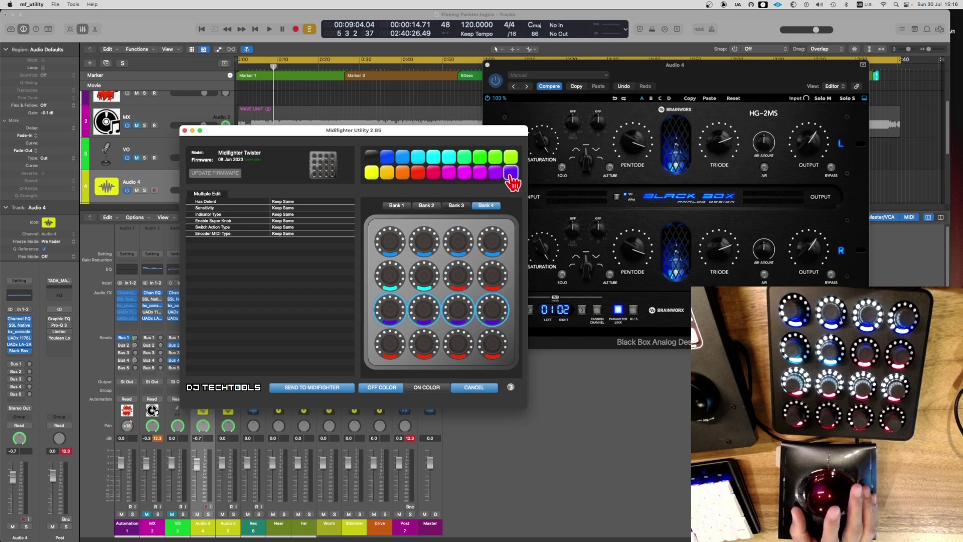
click(330, 388)
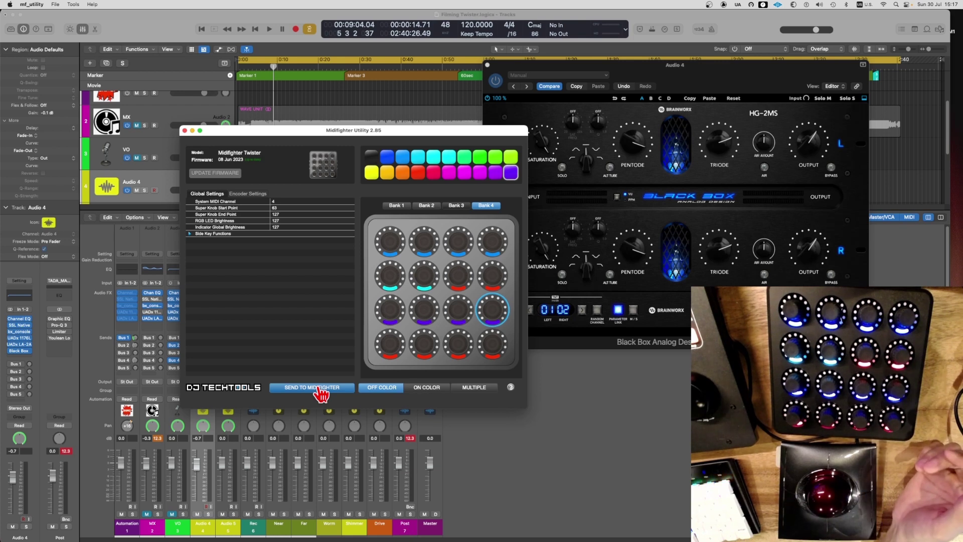
- Close the Midi Fighter Utility and, back in Logic Pro, move the HG-2MS window closer to the 1176LN compressor
drag(235, 131, 328, 142)
click(278, 140)
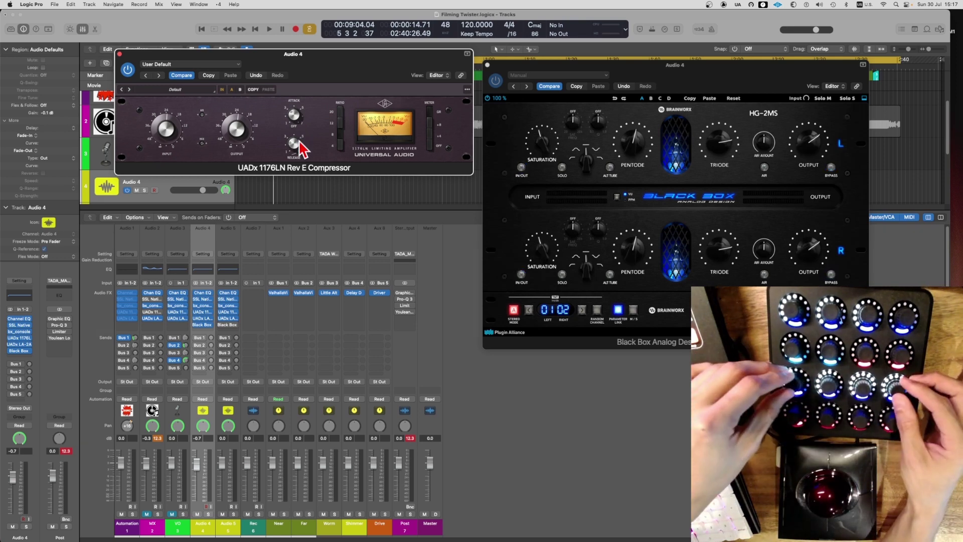
drag(683, 80, 637, 107)
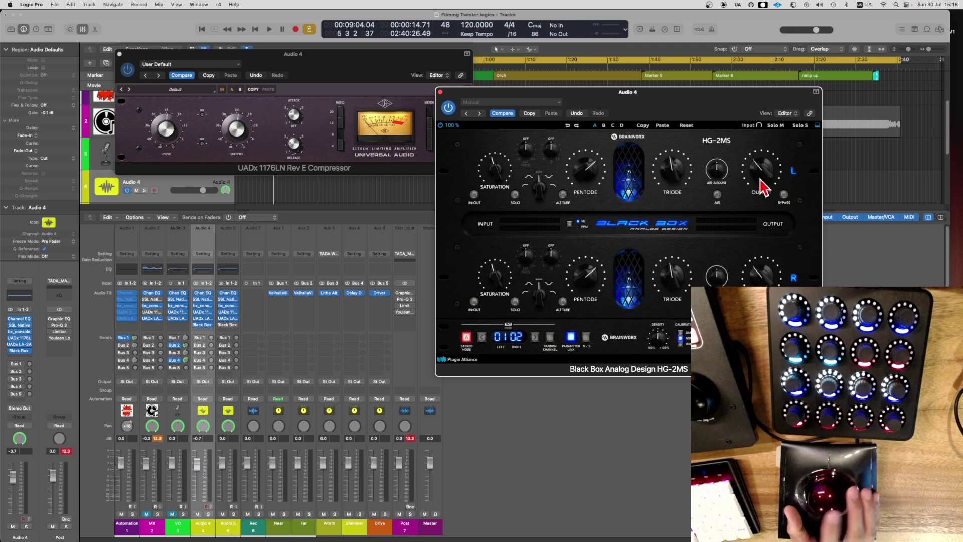
- Adjust the left Output and Triode knobs of the HG-2MS
scroll(675, 178, up, 5)
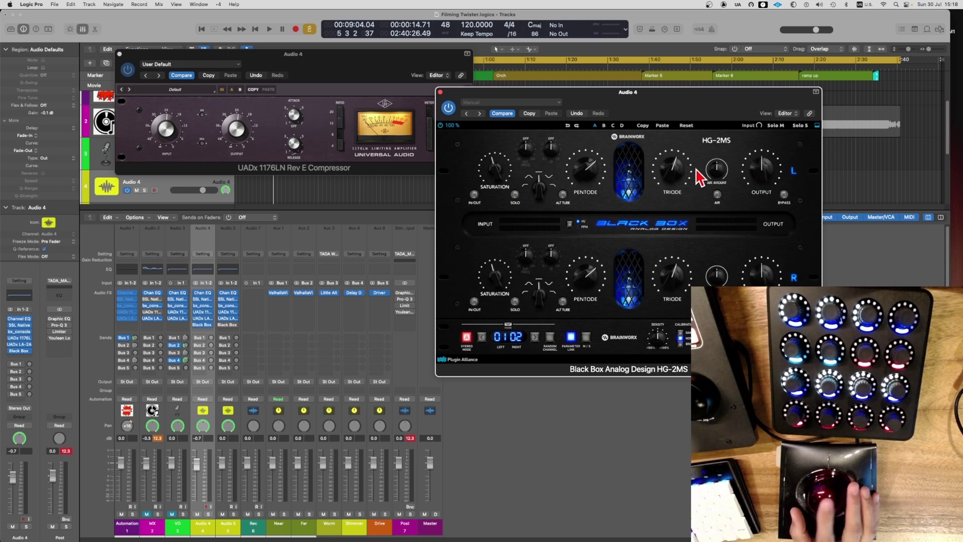
scroll(596, 177, down, 3)
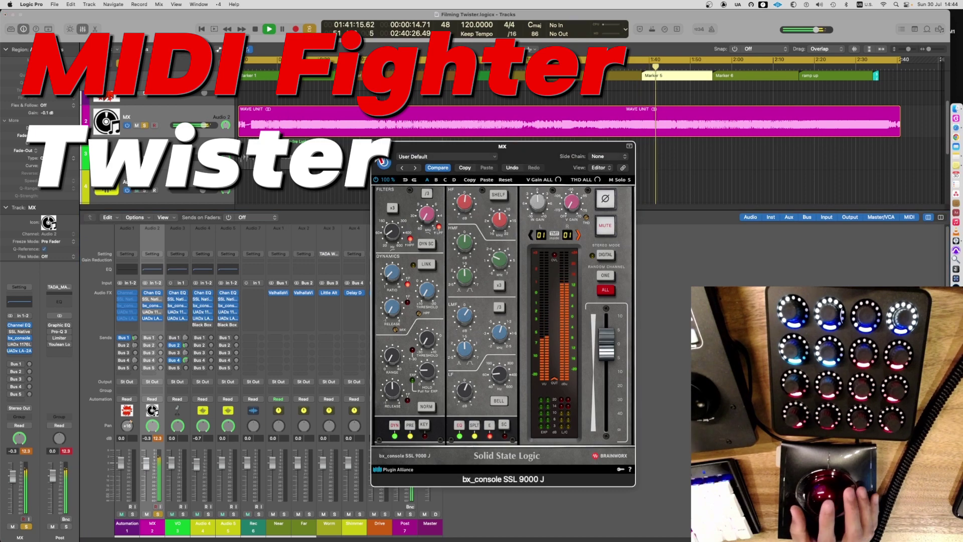
- Open the Channel EQ on the MX channel strip
click(152, 269)
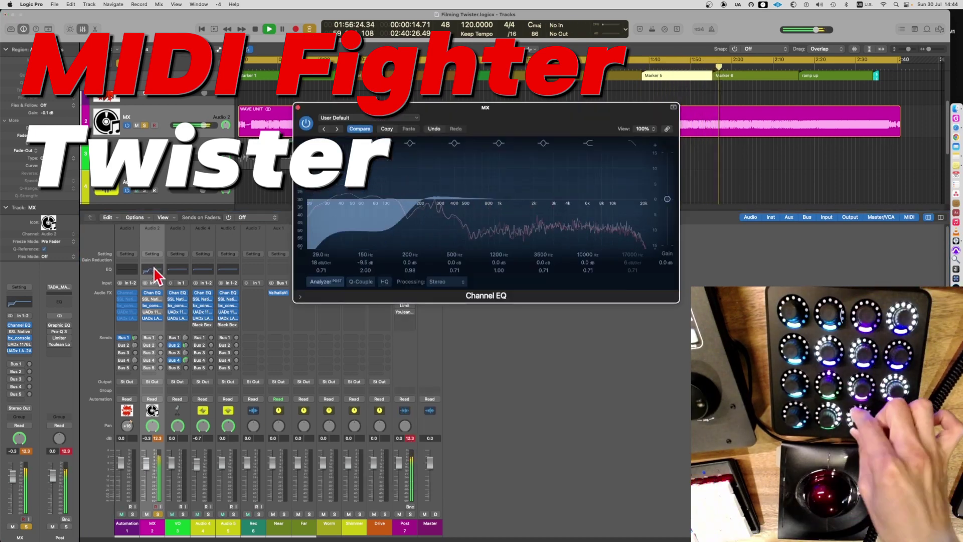